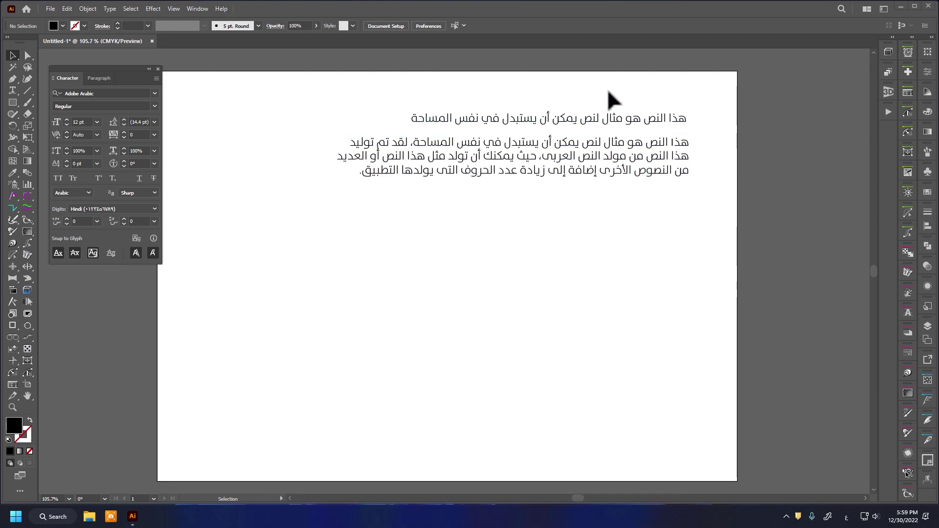
# Step: Select the Arabic heading and browse its font list, filtering to favourites without changing the font
pyautogui.click(600, 120)
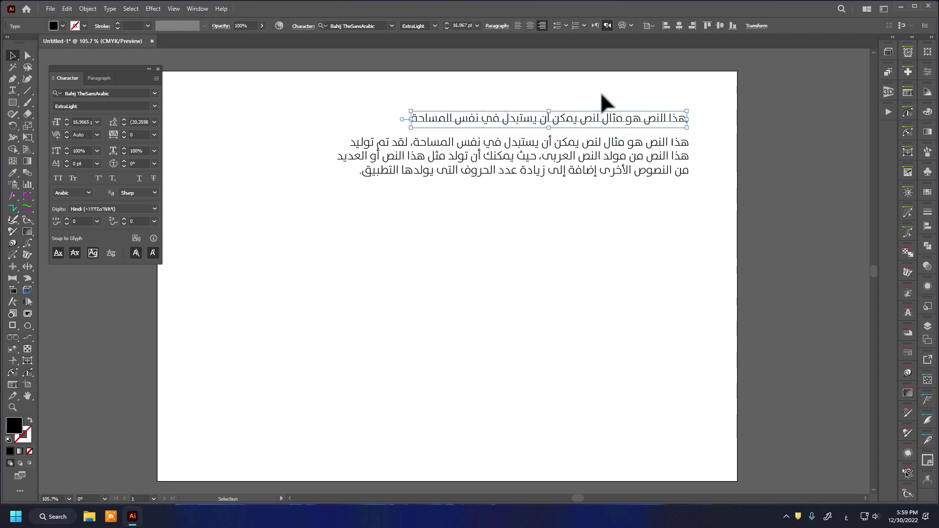
pyautogui.click(582, 117)
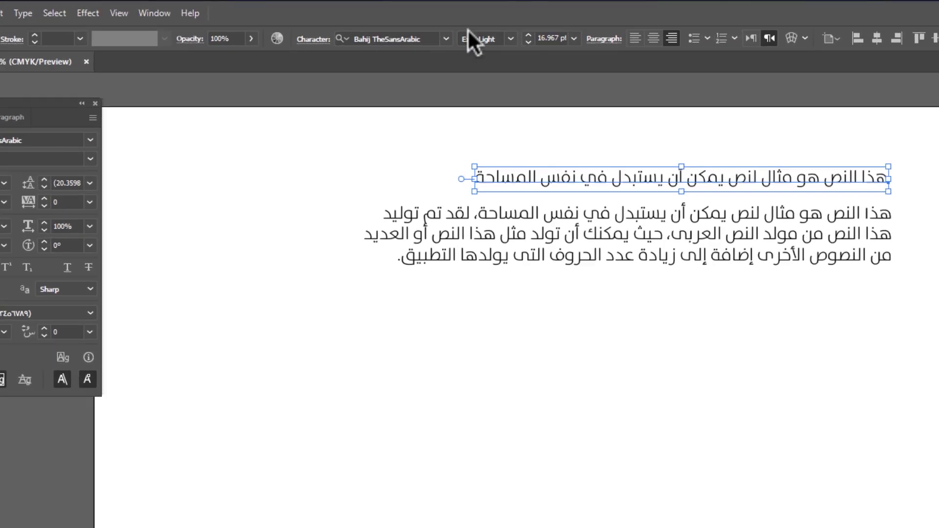
pyautogui.click(500, 52)
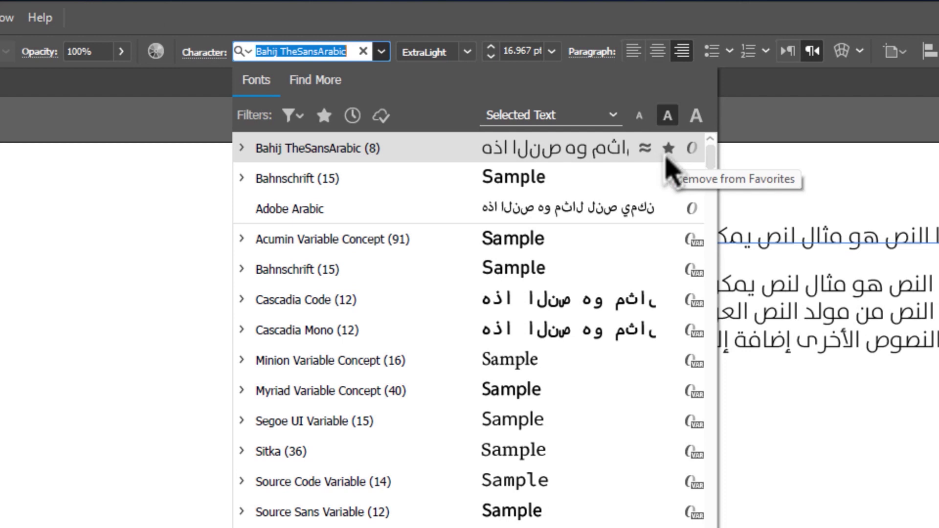
pyautogui.click(324, 116)
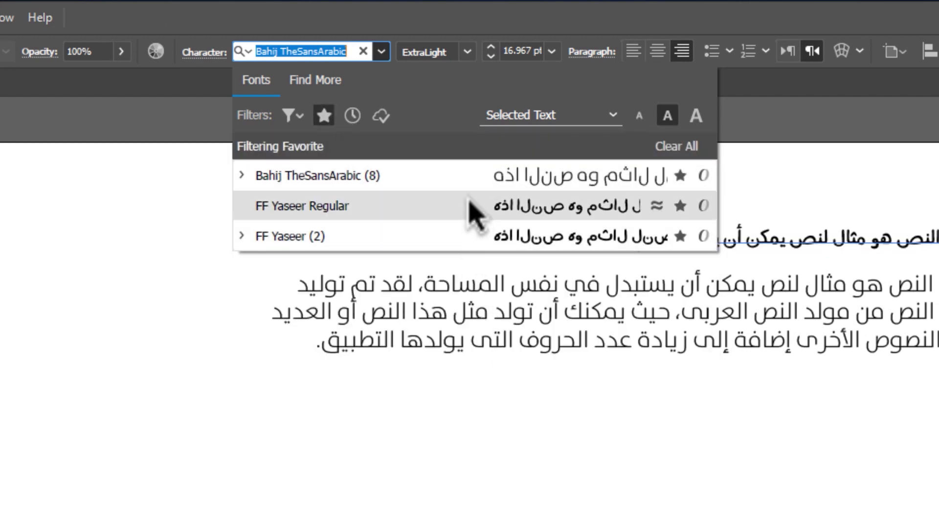
pyautogui.click(272, 189)
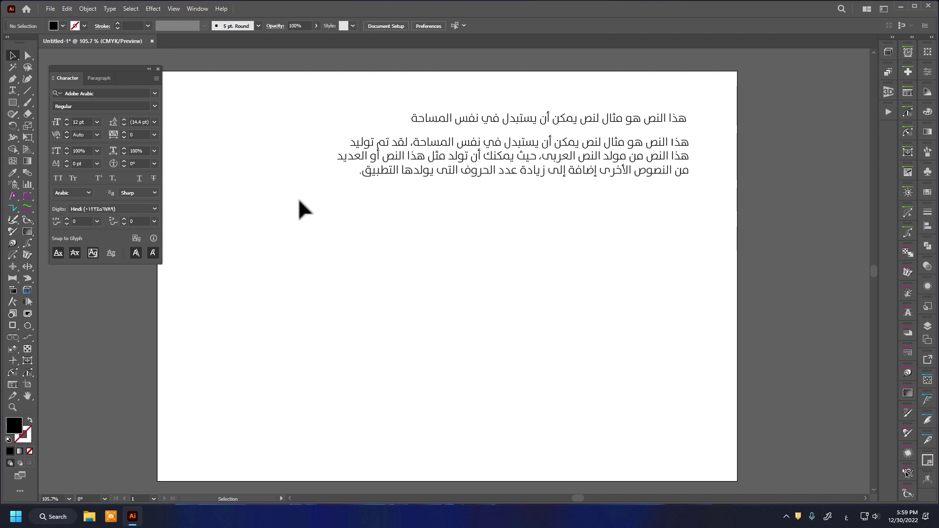
pyautogui.click(503, 122)
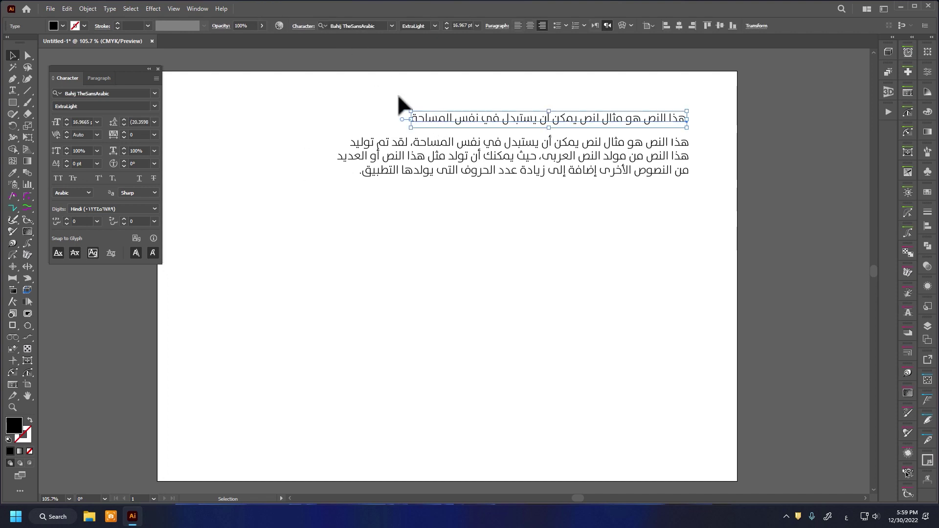
pyautogui.click(392, 25)
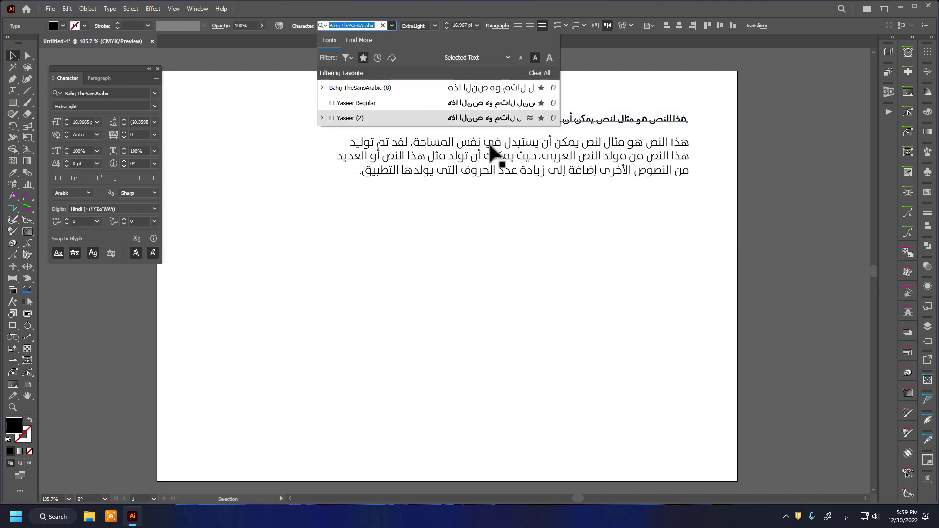
pyautogui.click(456, 230)
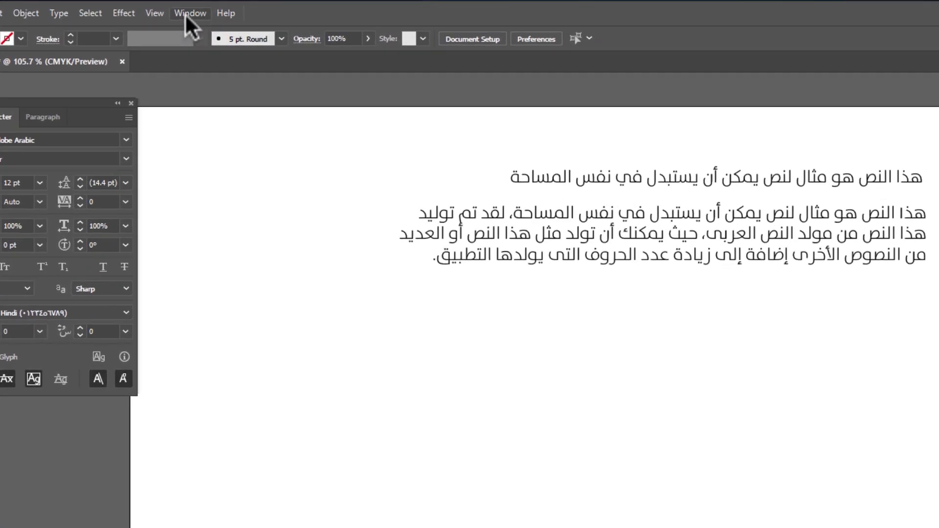
# Step: Show the Character Styles panel, reposition it, make it taller, and reselect the heading
pyautogui.click(197, 8)
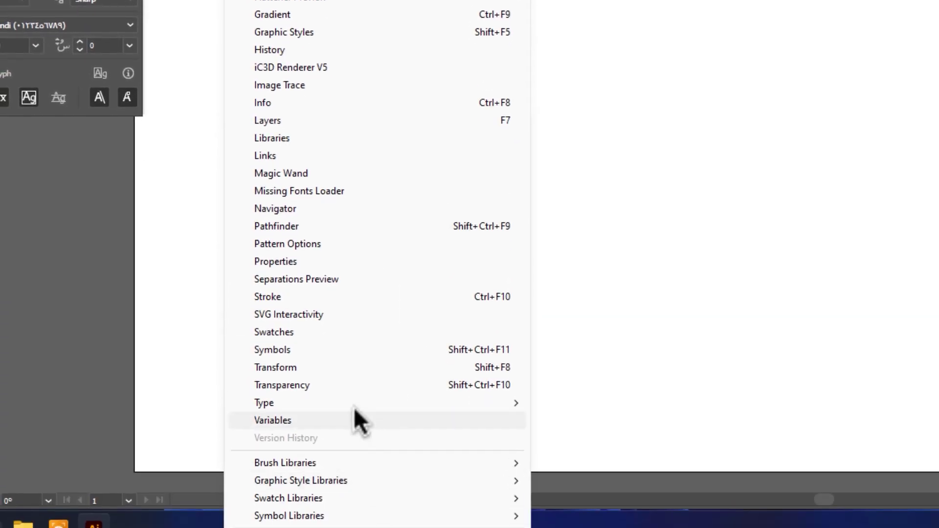
pyautogui.moveTo(265, 403)
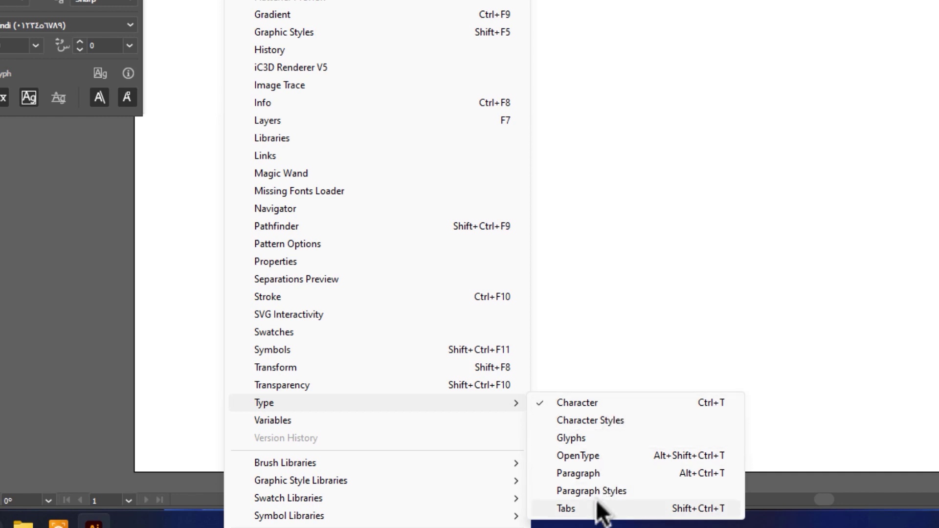
pyautogui.click(605, 421)
pyautogui.moveTo(600, 140); pyautogui.dragTo(458, 61)
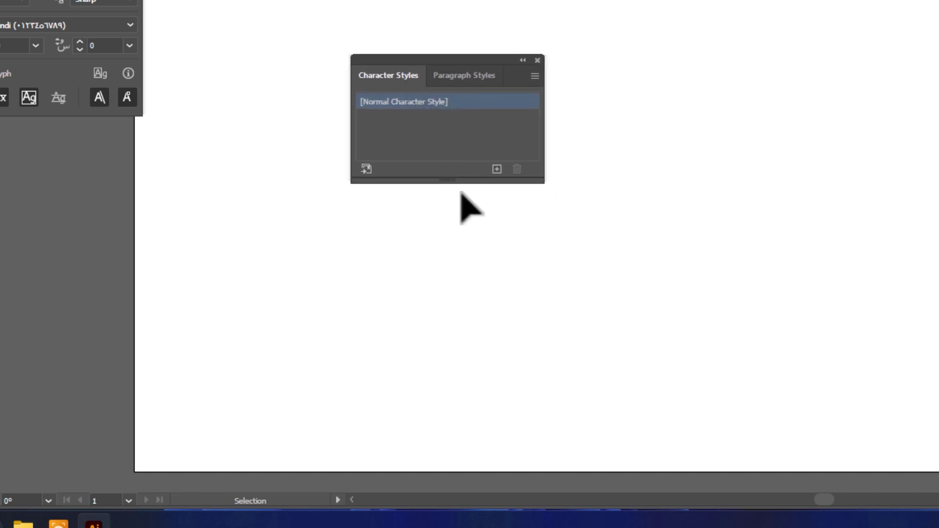
pyautogui.moveTo(450, 182); pyautogui.dragTo(442, 322)
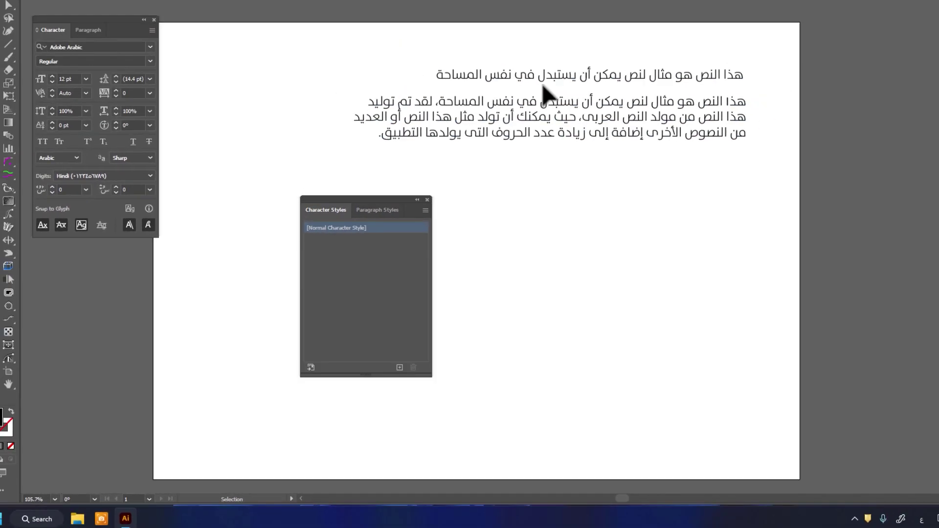
pyautogui.moveTo(538, 117)
pyautogui.mouseDown()
pyautogui.moveTo(448, 121)
pyautogui.moveTo(645, 124)
pyautogui.mouseUp()
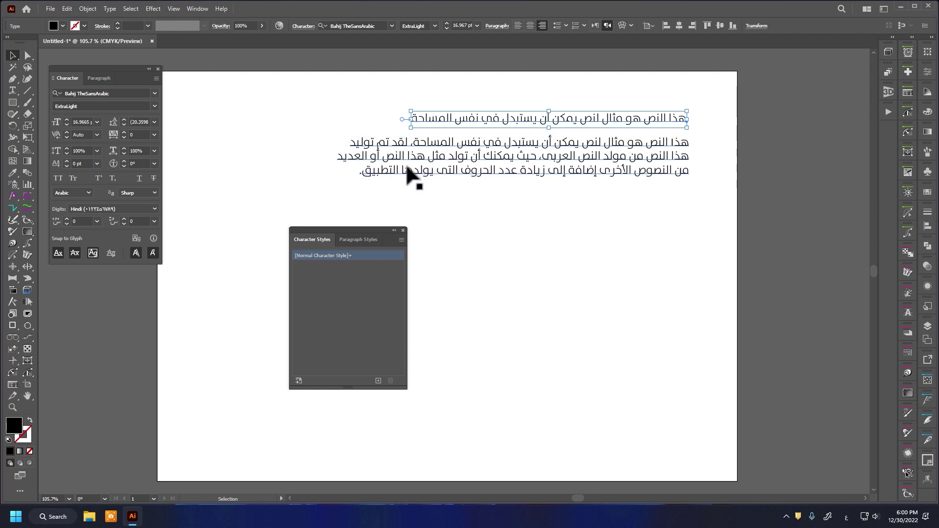
pyautogui.moveTo(410, 178)
pyautogui.mouseDown()
pyautogui.moveTo(474, 125)
pyautogui.moveTo(347, 266)
pyautogui.mouseUp()
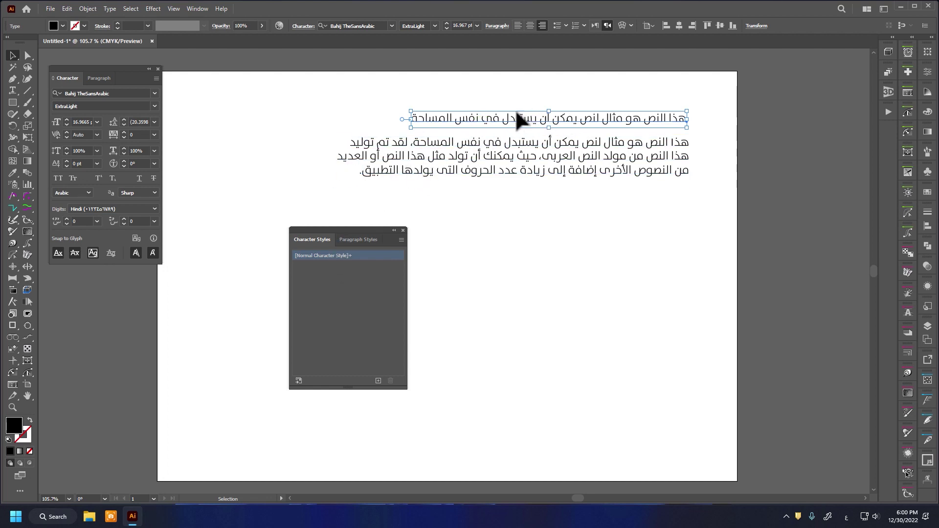
pyautogui.moveTo(514, 113); pyautogui.dragTo(502, 120)
pyautogui.click(351, 177)
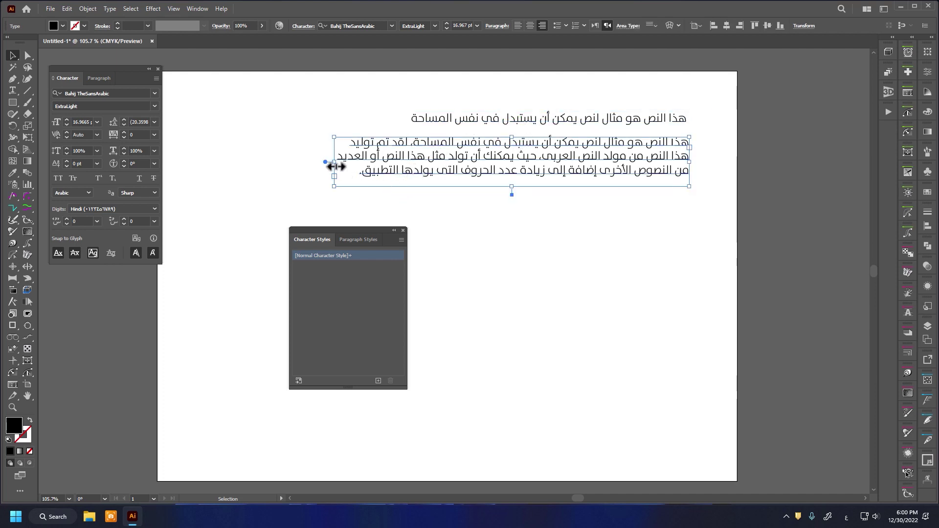
pyautogui.moveTo(336, 165)
pyautogui.mouseDown()
pyautogui.moveTo(324, 197)
pyautogui.moveTo(335, 201)
pyautogui.mouseUp()
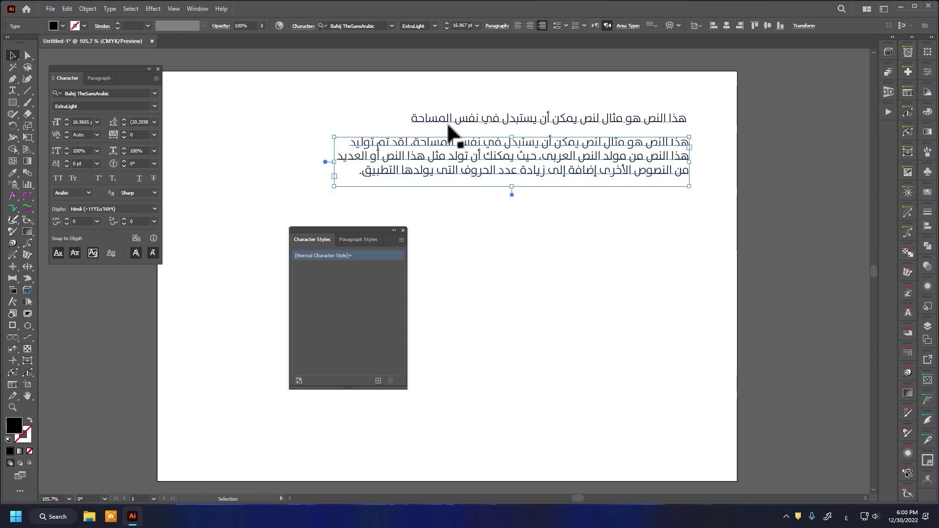
pyautogui.click(420, 125)
pyautogui.moveTo(407, 122); pyautogui.dragTo(453, 123)
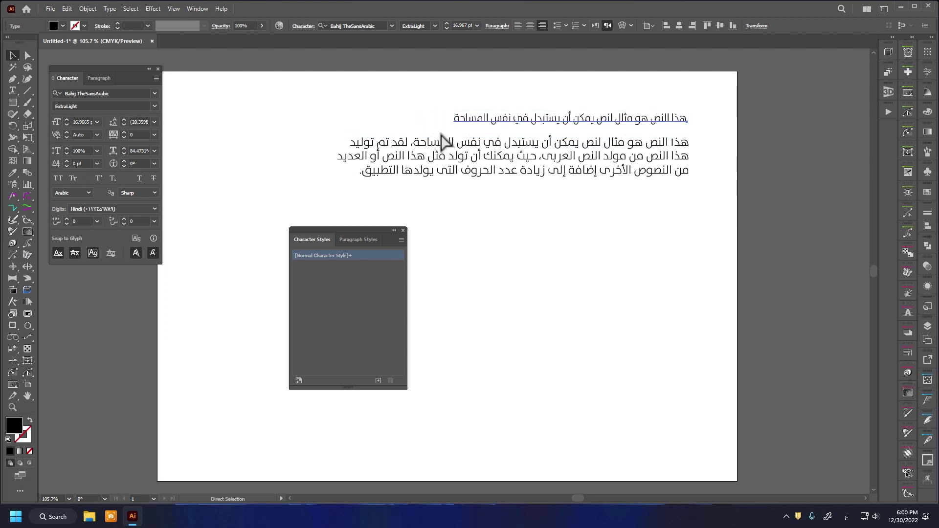
pyautogui.hotkey('ctrl', 'z')
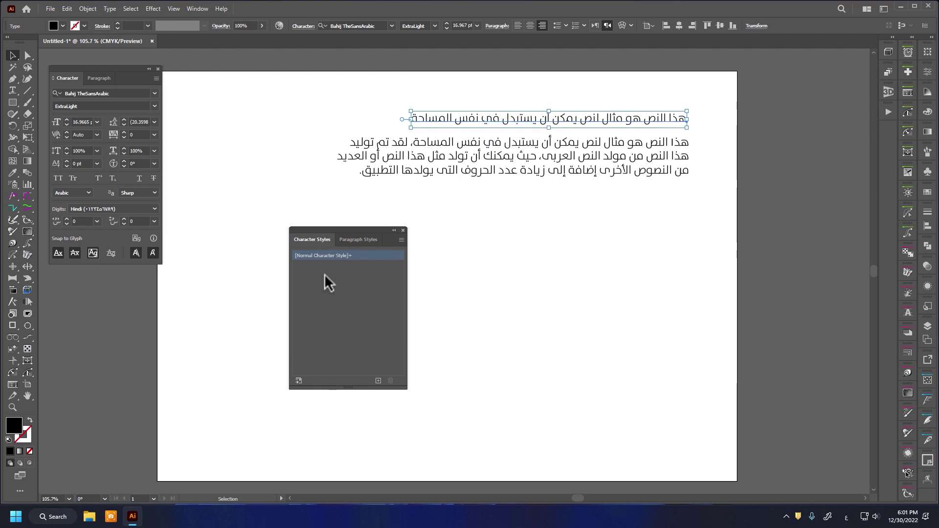
# Step: Turn off the favourites filter and set the Arabic heading to Bahij TheSansArabic Bold, 15 pt
pyautogui.click(391, 26)
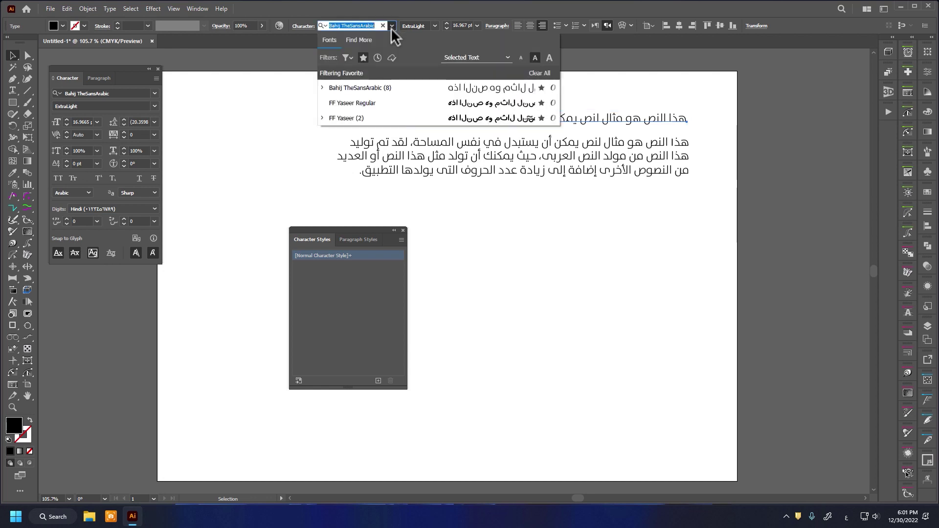
pyautogui.click(364, 58)
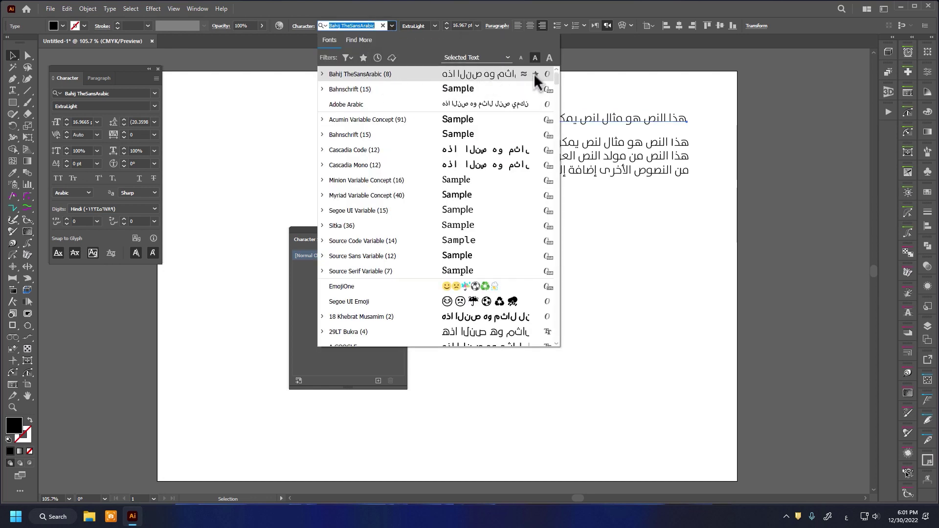
pyautogui.press('Escape')
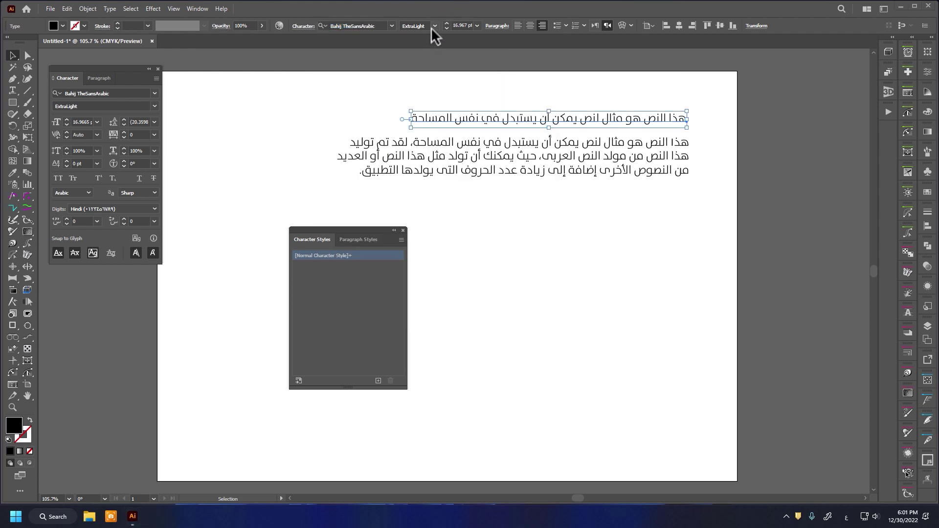
pyautogui.click(433, 26)
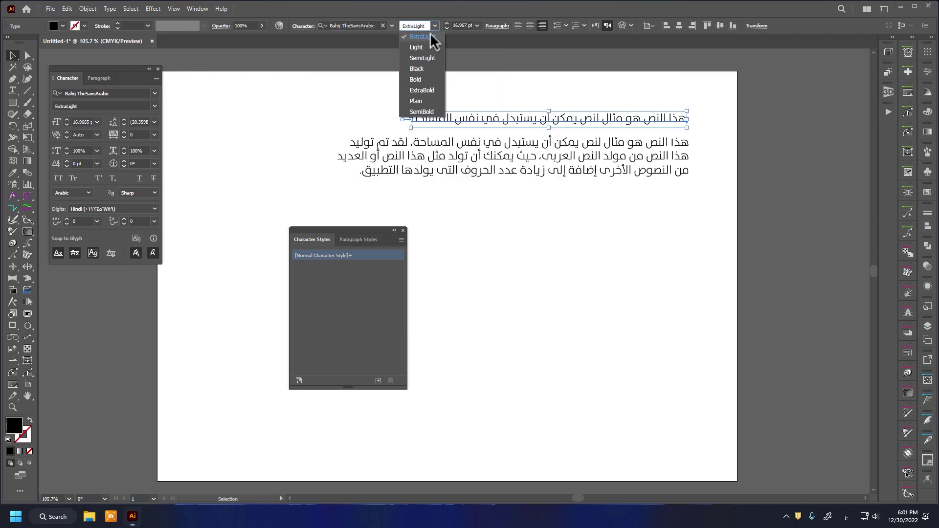
pyautogui.click(424, 79)
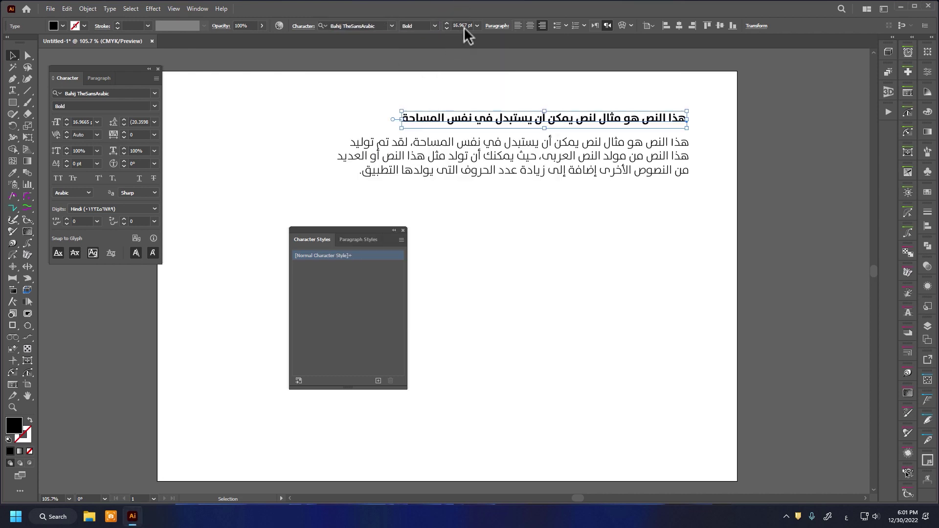
pyautogui.moveTo(470, 26); pyautogui.dragTo(436, 34)
pyautogui.write('15')
pyautogui.press('Return')
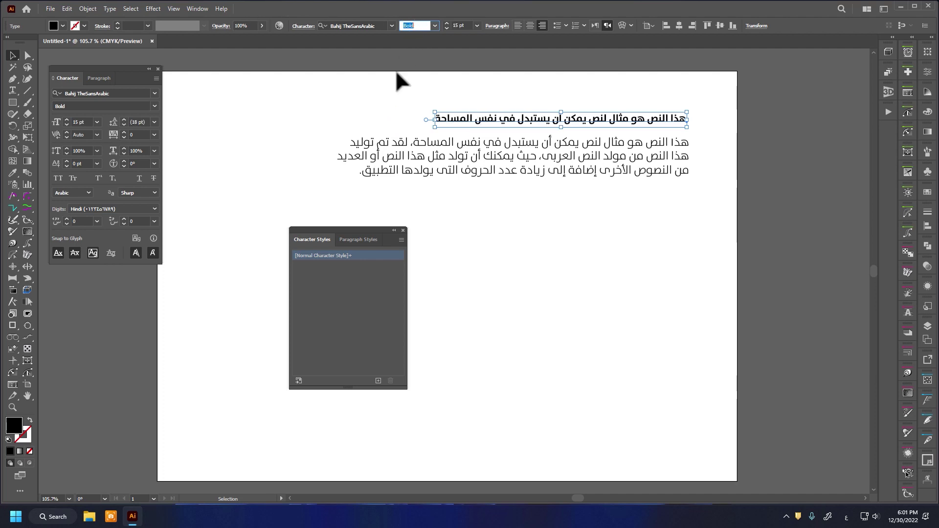
pyautogui.click(395, 69)
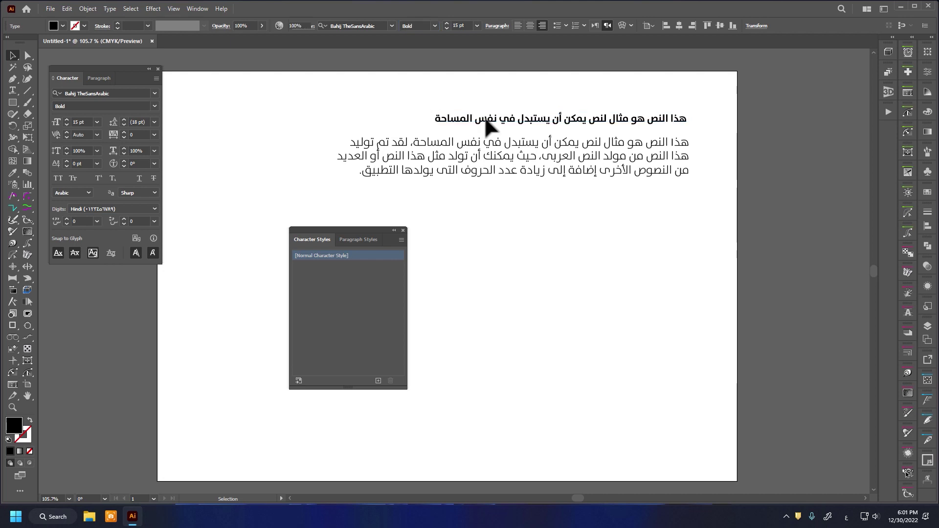
# Step: Create Character Style 1 from the Bold 15 pt heading and open its style options
pyautogui.click(607, 121)
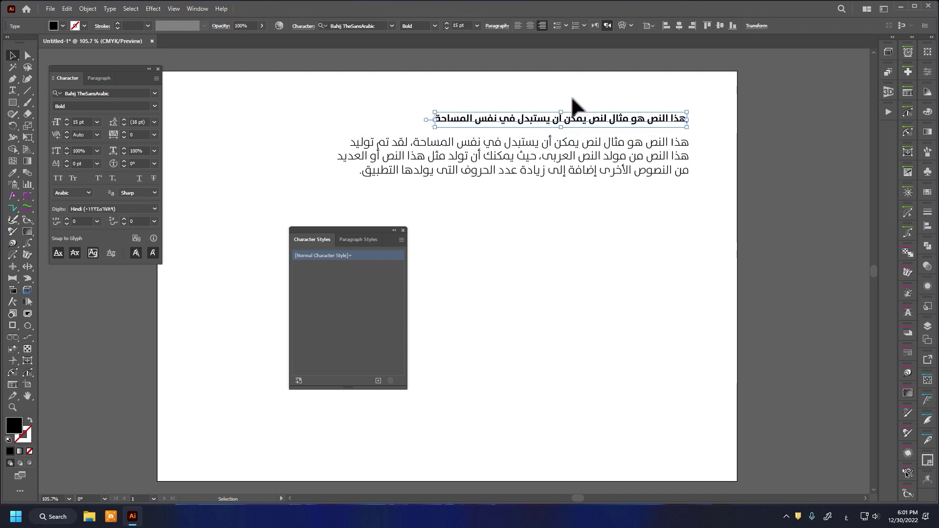
pyautogui.click(378, 381)
pyautogui.click(341, 275)
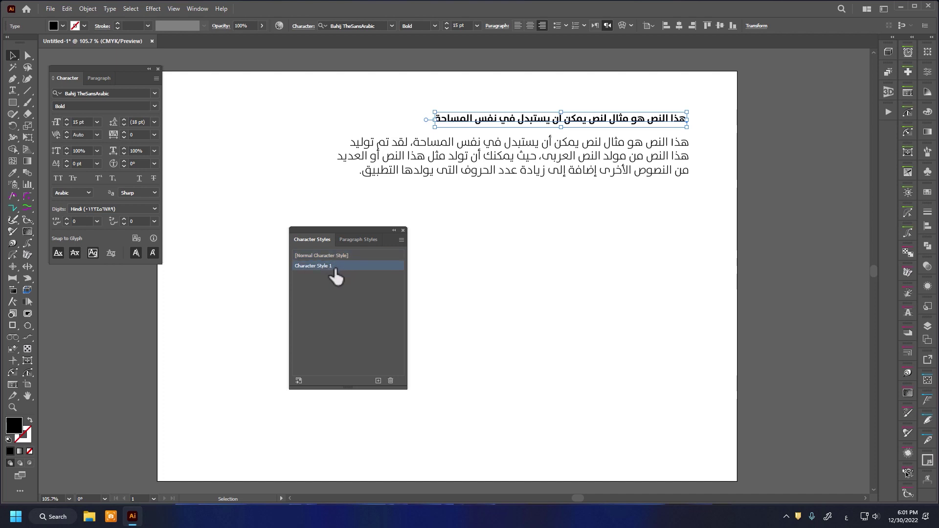
pyautogui.doubleClick(336, 276)
pyautogui.moveTo(521, 216)
pyautogui.mouseDown()
pyautogui.moveTo(492, 227)
pyautogui.moveTo(490, 210)
pyautogui.mouseUp()
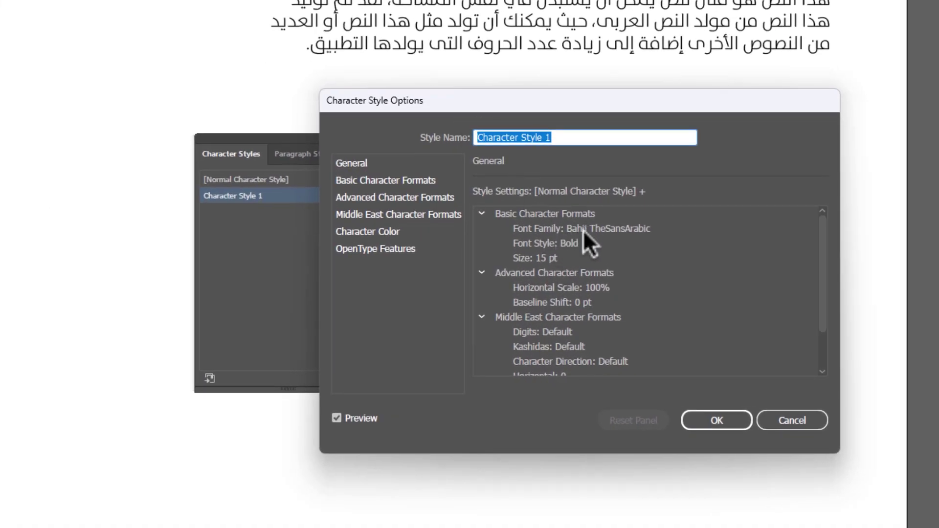
# Step: Name the style 'bahjii - Bold' and keep Basic Character Formats at Bahij TheSansArabic Bold
pyautogui.press('BackSpace')
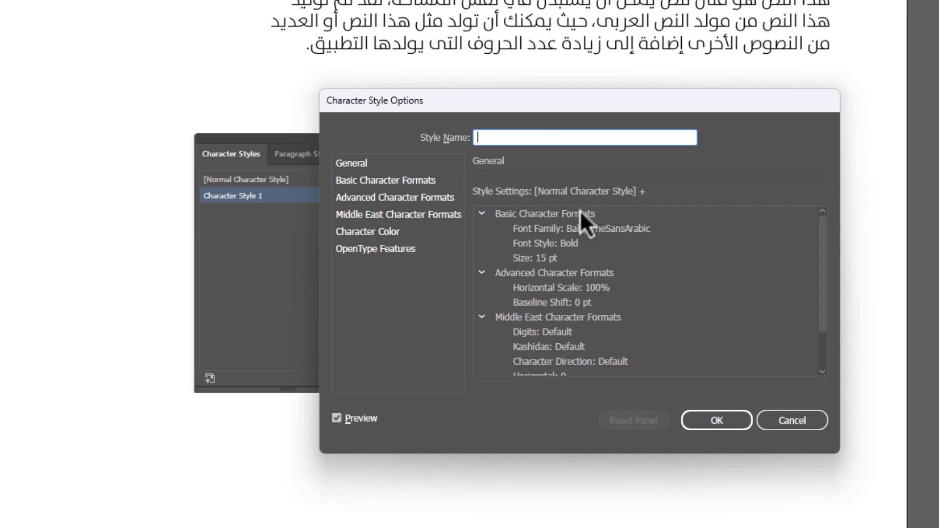
pyautogui.write('ba')
pyautogui.write('h')
pyautogui.write('ji')
pyautogui.write('i -')
pyautogui.write(' Bold')
pyautogui.click(362, 163)
pyautogui.click(368, 181)
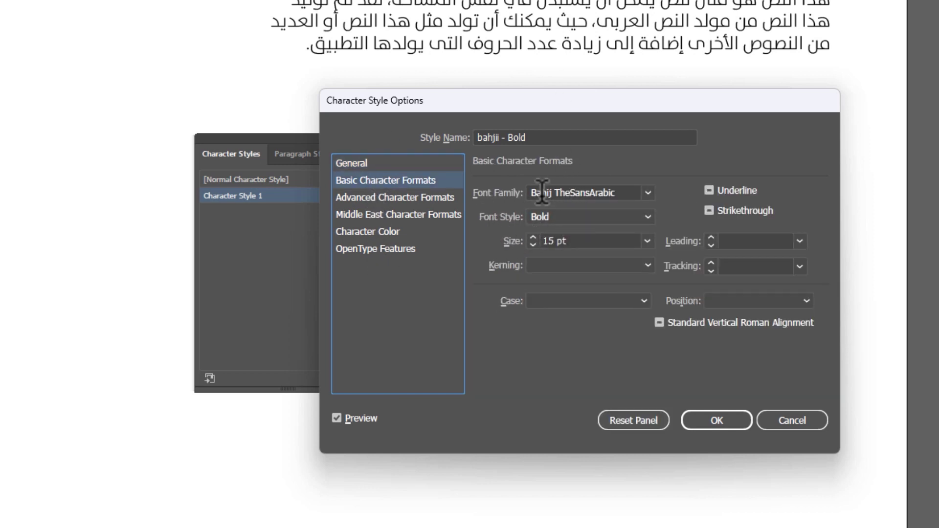
pyautogui.click(548, 217)
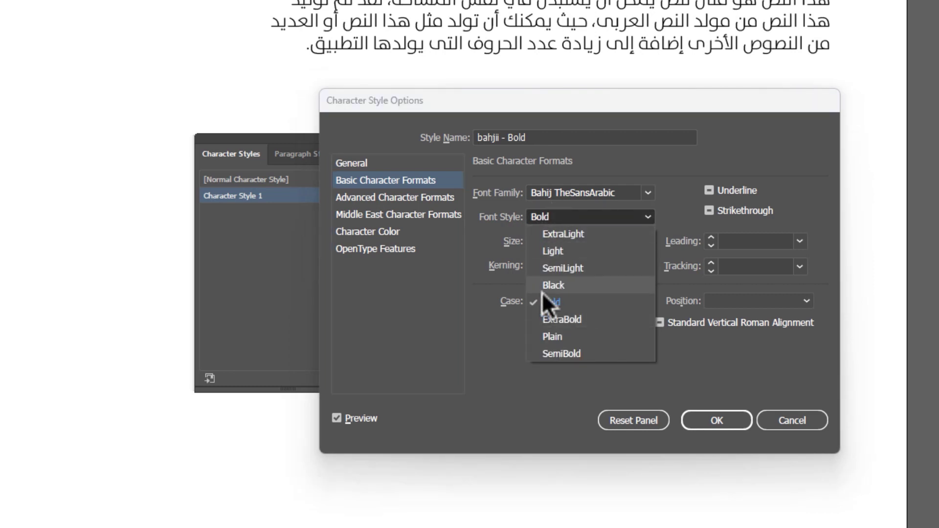
pyautogui.click(506, 373)
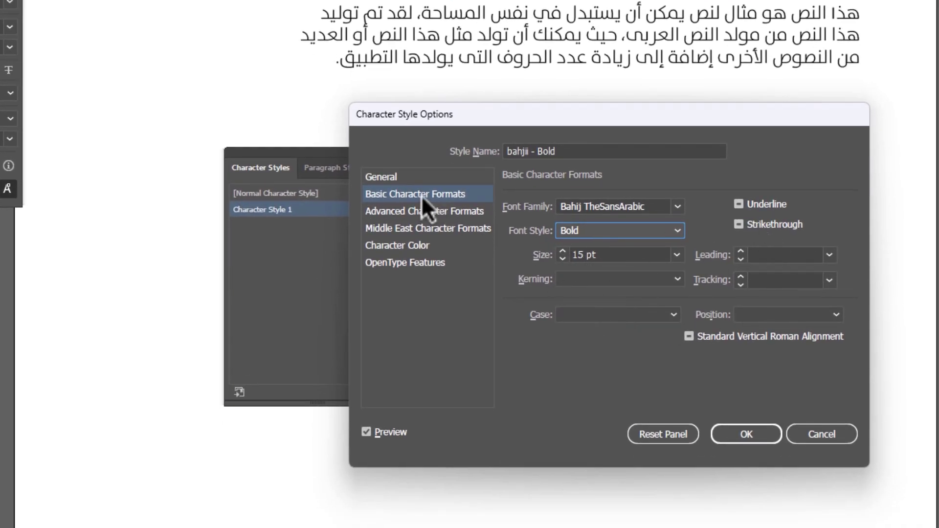
# Step: Set Right To Left character direction and Hindi digits, then review Character Color and OpenType Features
pyautogui.click(423, 218)
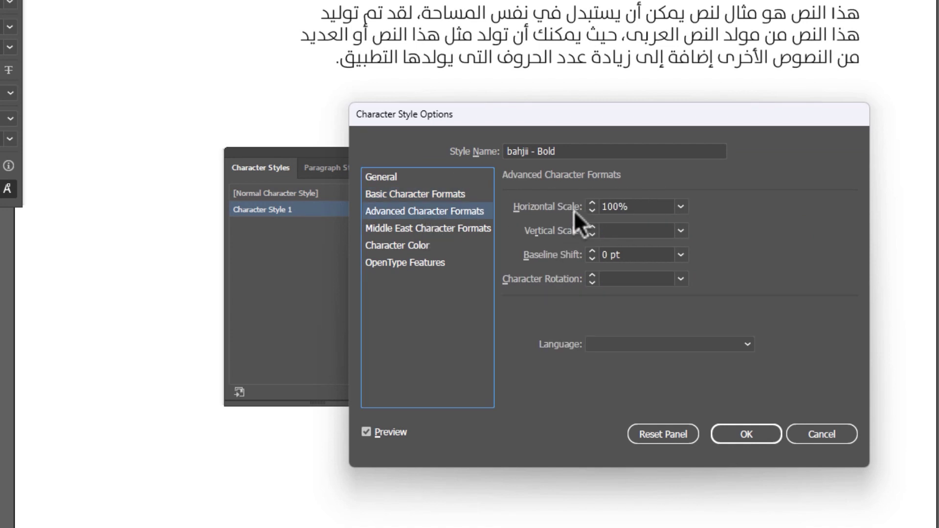
pyautogui.click(416, 230)
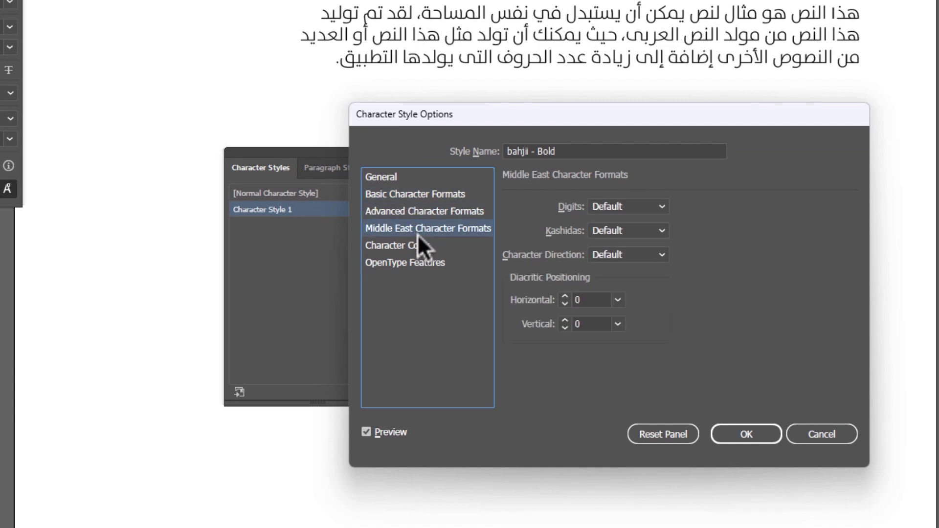
pyautogui.click(624, 212)
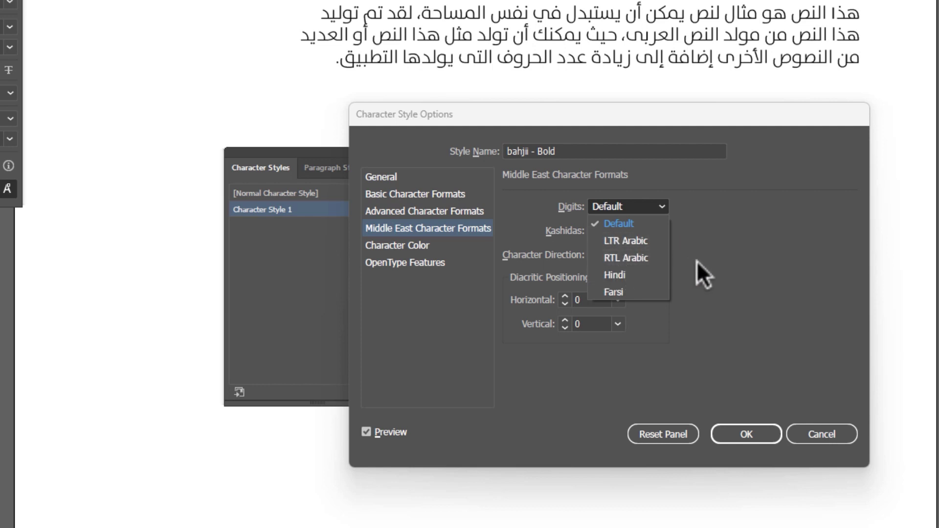
pyautogui.click(587, 256)
pyautogui.click(612, 253)
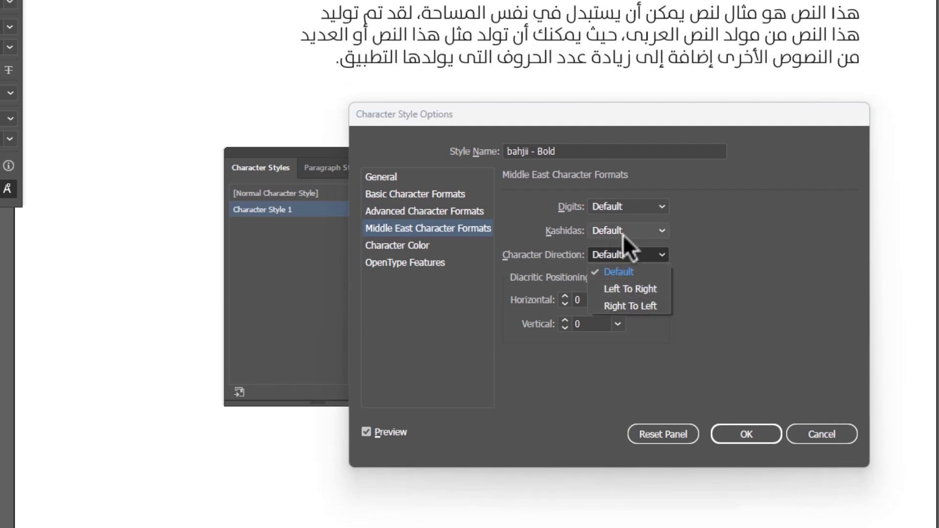
pyautogui.click(630, 306)
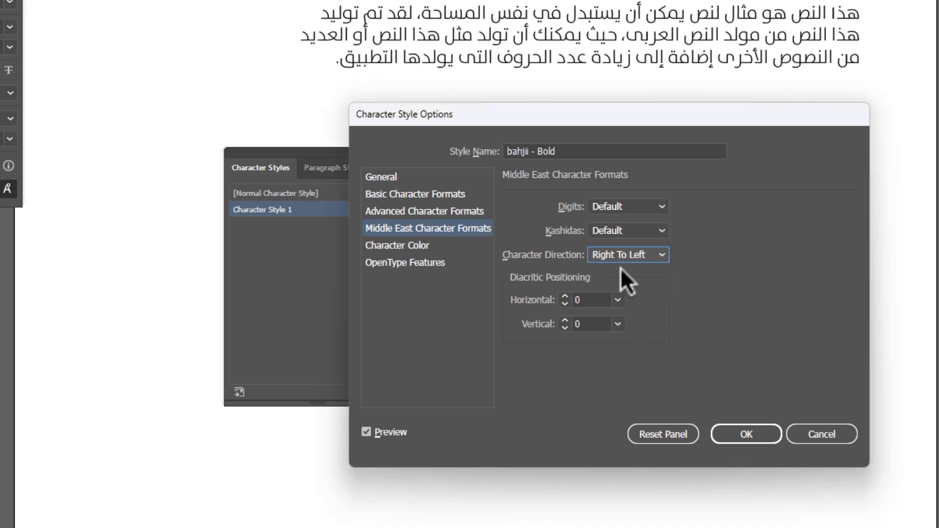
pyautogui.click(613, 211)
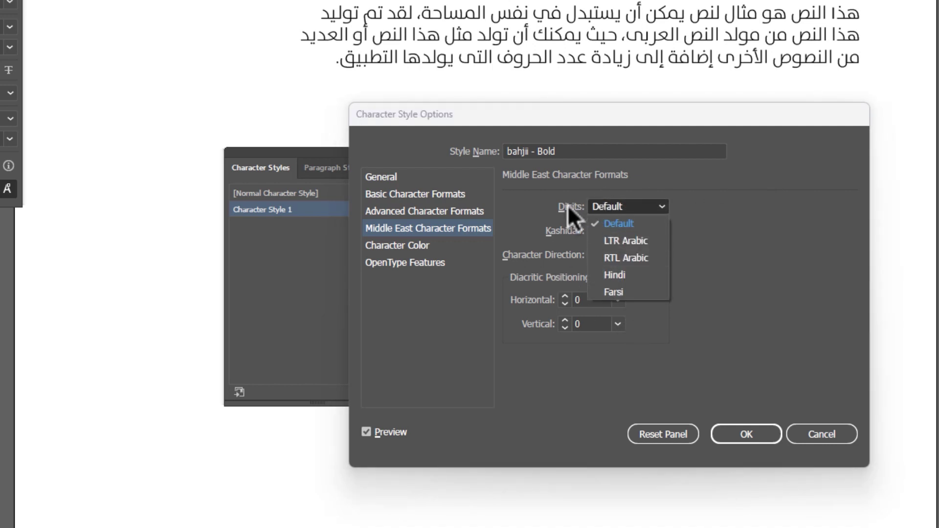
pyautogui.click(623, 277)
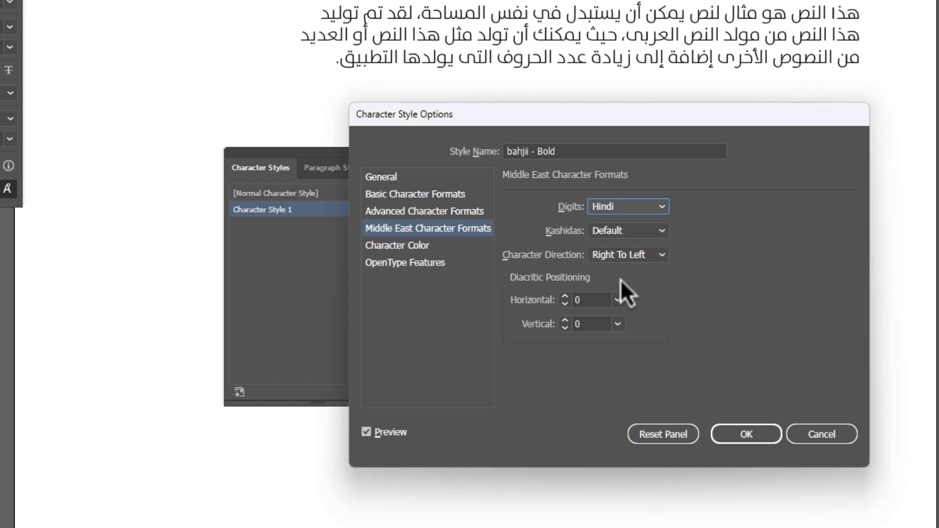
pyautogui.click(417, 247)
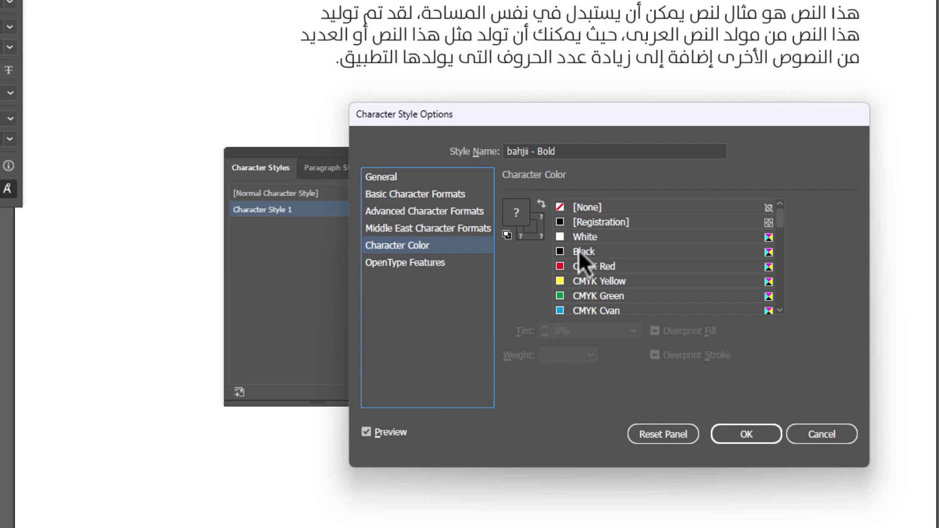
pyautogui.click(440, 263)
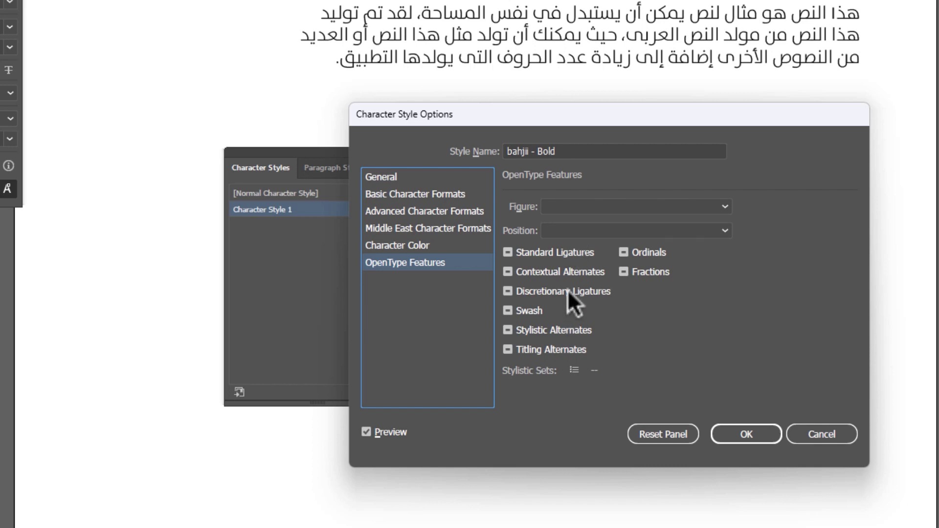
# Step: Save the bahjii - Bold style, apply it to the heading, and delete a stray placeholder text
pyautogui.click(747, 434)
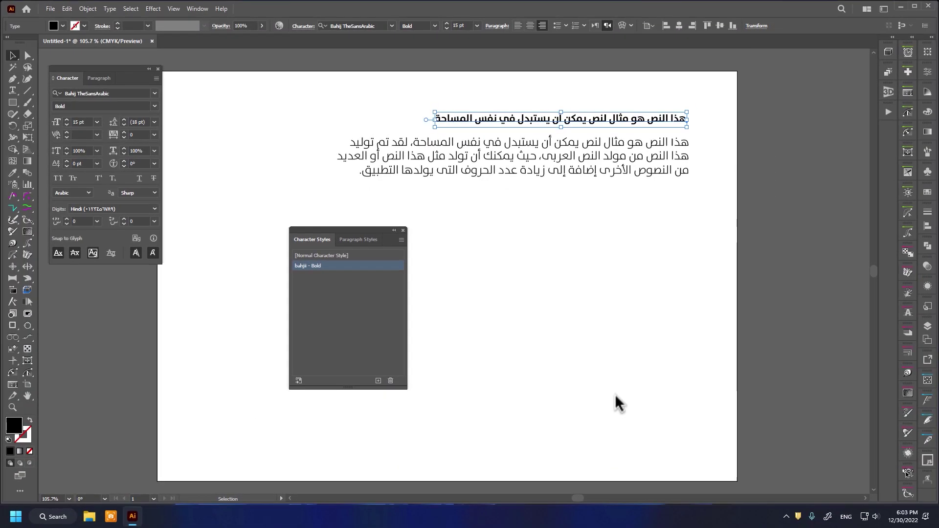
pyautogui.click(304, 267)
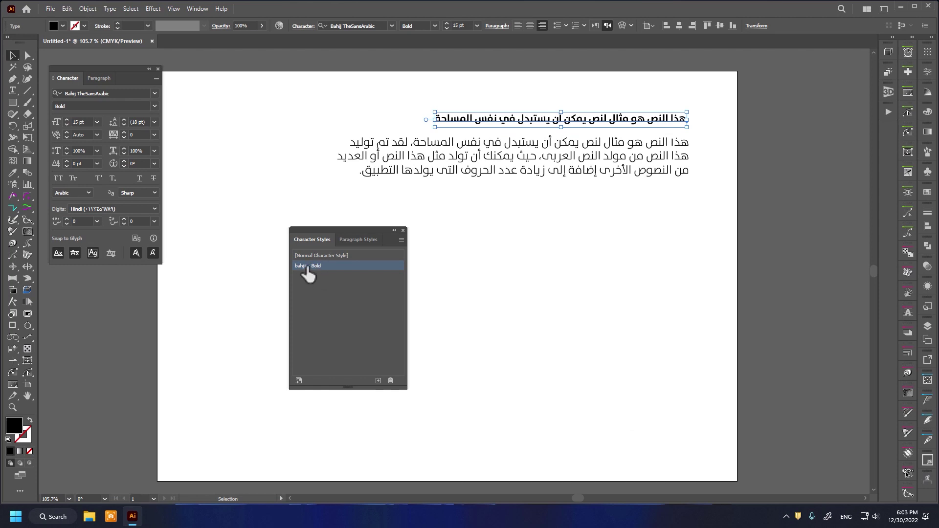
pyautogui.click(487, 272)
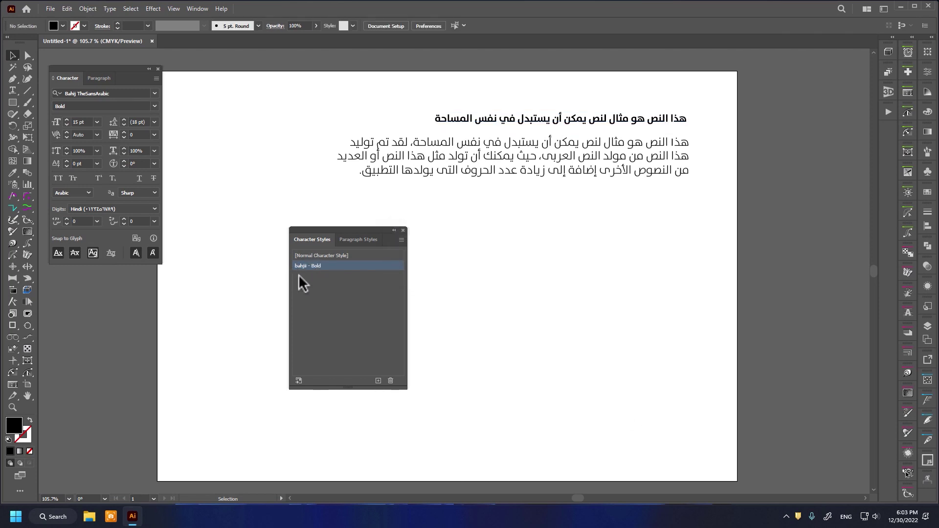
pyautogui.click(13, 91)
pyautogui.click(537, 308)
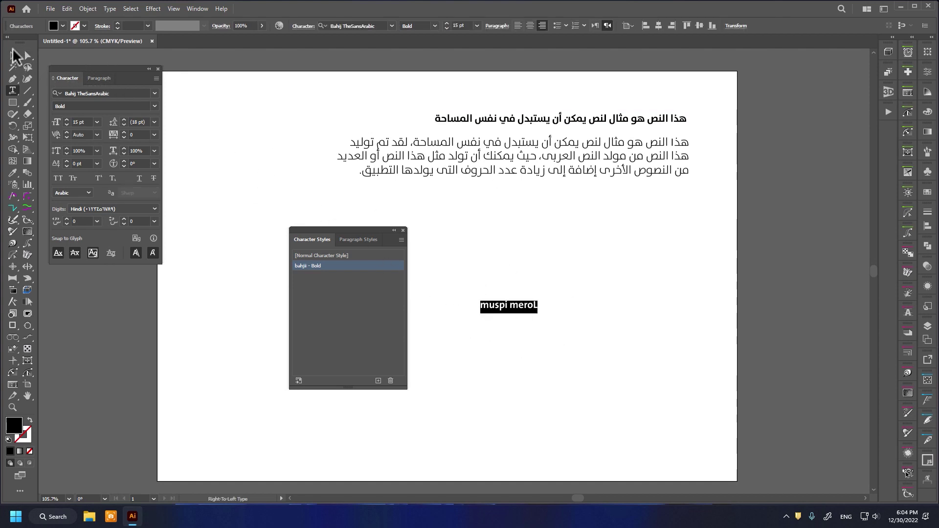
pyautogui.click(13, 54)
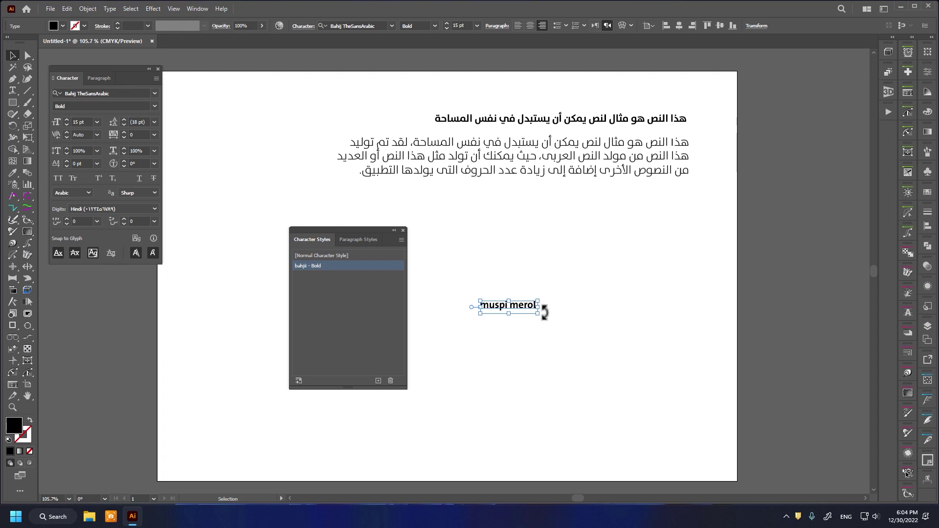
pyautogui.press('Delete')
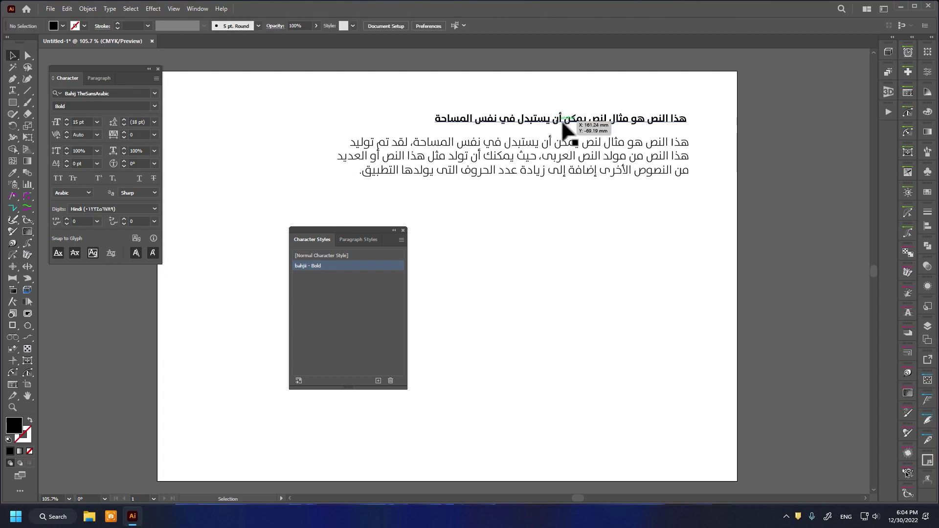
# Step: Test a duplicate of the heading in Cascadia Mono, then delete that test copy
pyautogui.click(568, 125)
pyautogui.moveTo(590, 172); pyautogui.dragTo(608, 300)
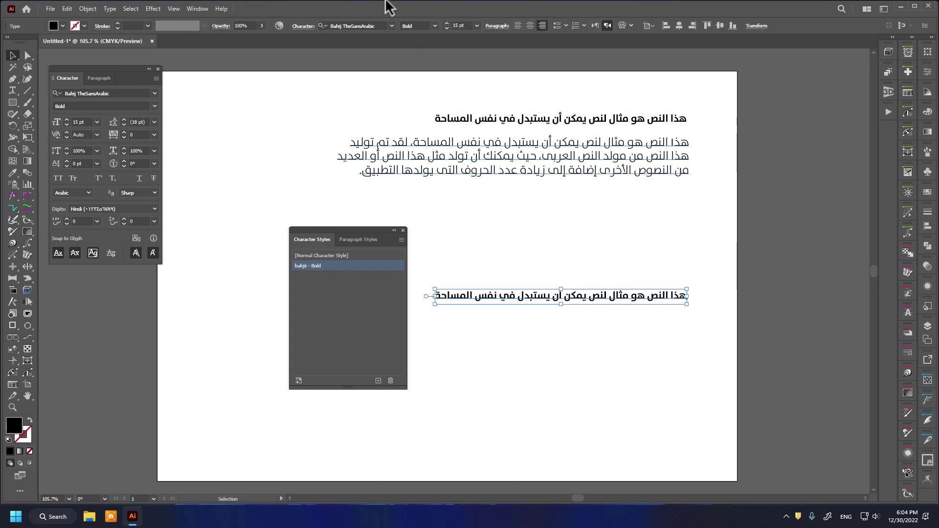
pyautogui.click(391, 26)
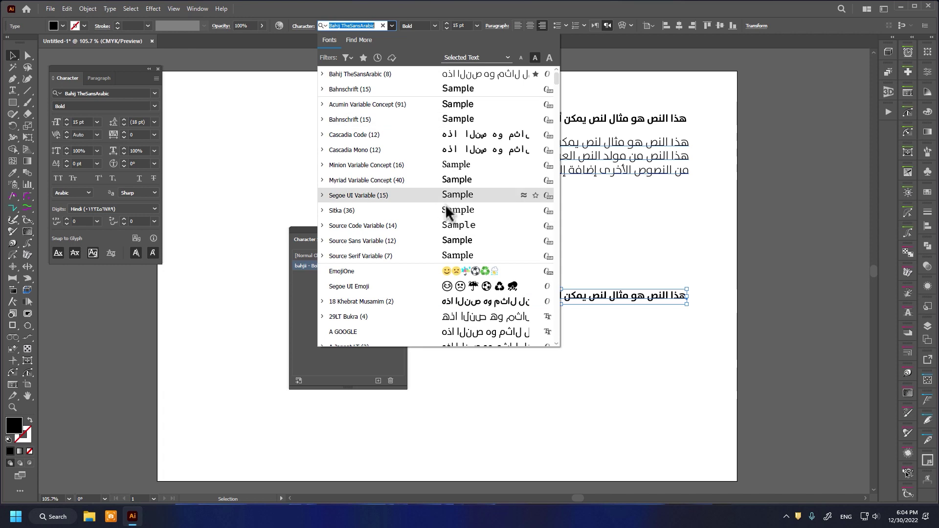
pyautogui.click(451, 151)
pyautogui.click(528, 266)
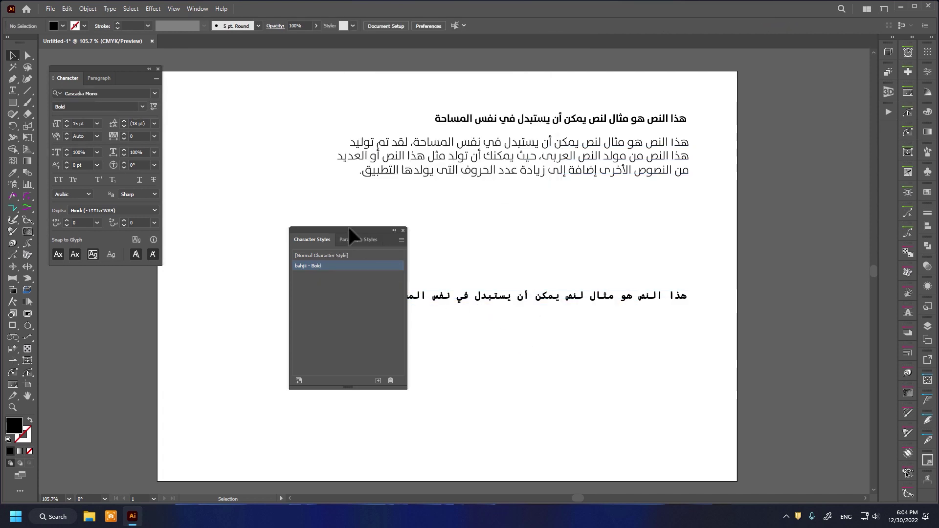
pyautogui.moveTo(369, 240); pyautogui.dragTo(324, 237)
pyautogui.click(436, 299)
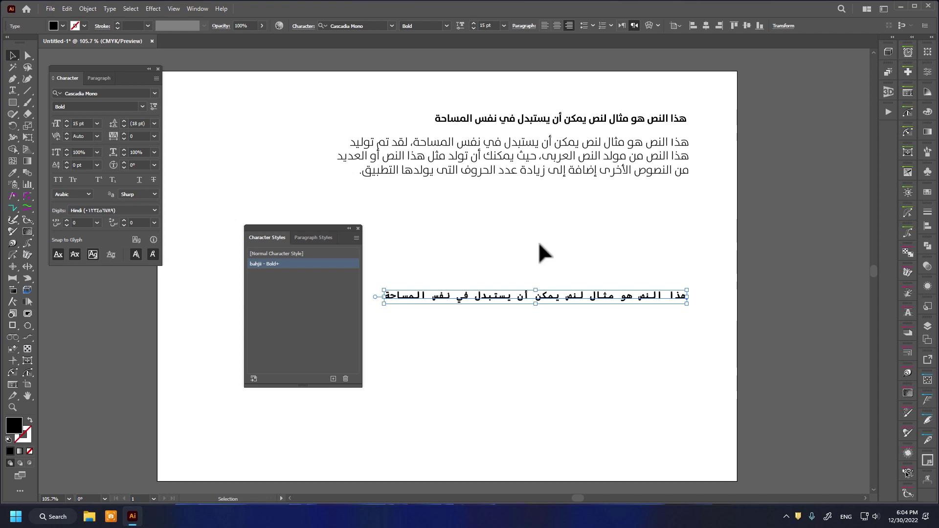
pyautogui.press('Delete')
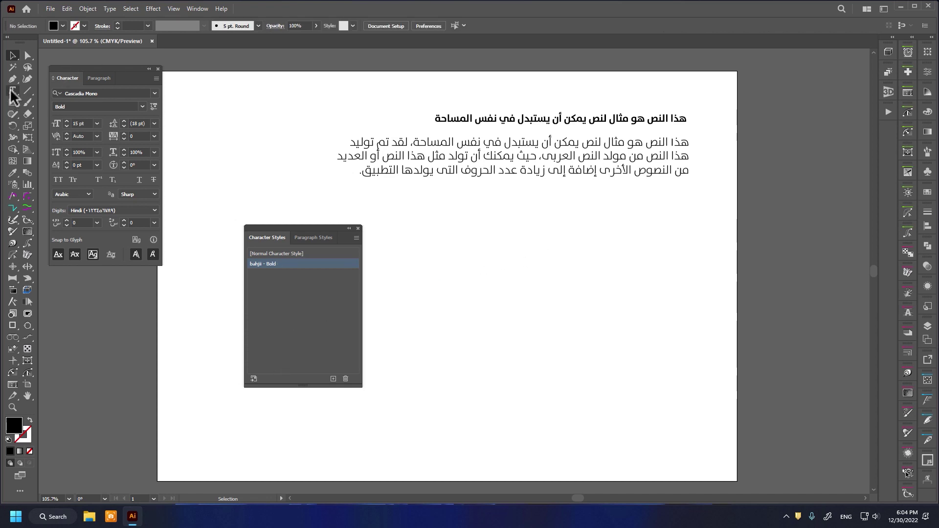
# Step: Type an Arabic name line in the A GOOGLE font, reposition it, and apply bahjii - Bold
pyautogui.click(13, 91)
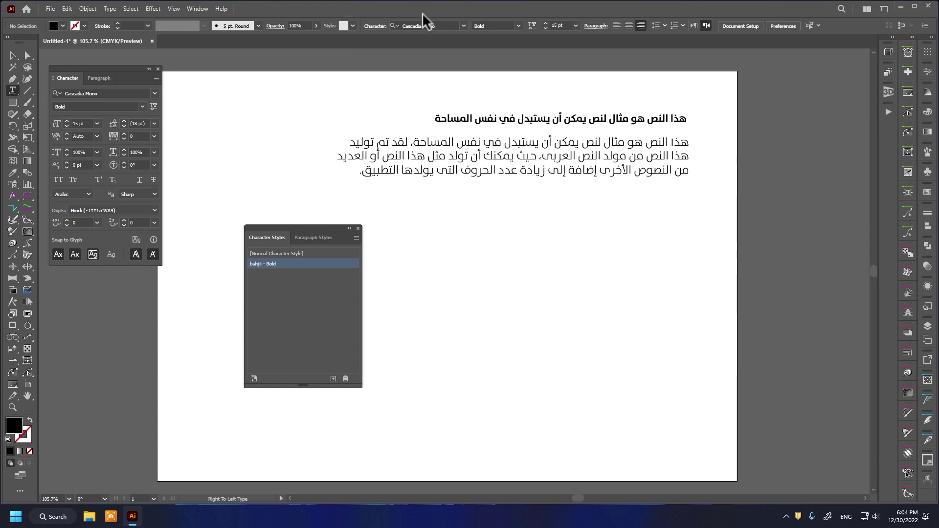
pyautogui.click(463, 26)
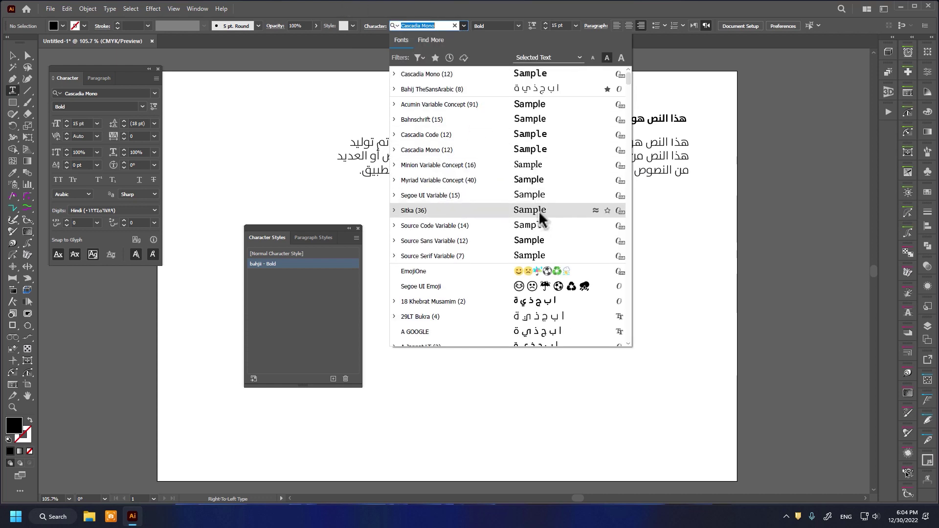
pyautogui.click(545, 332)
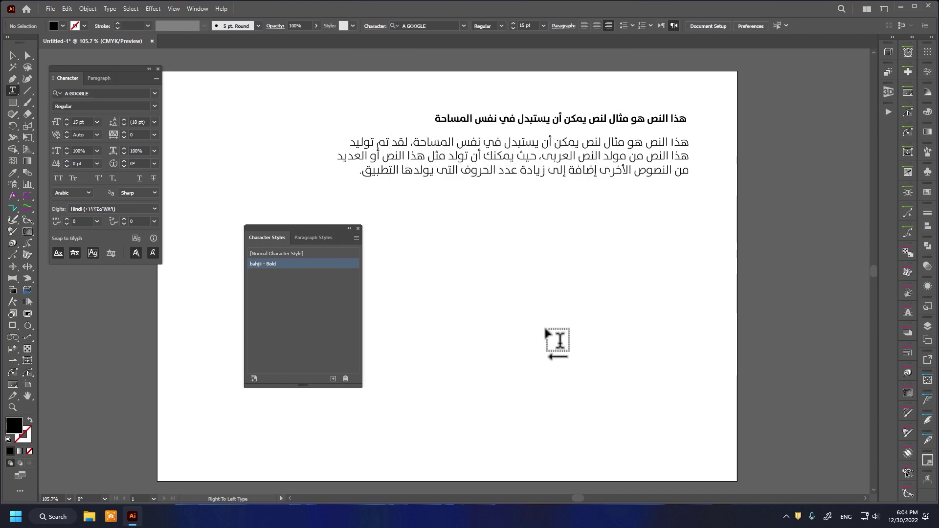
pyautogui.click(595, 304)
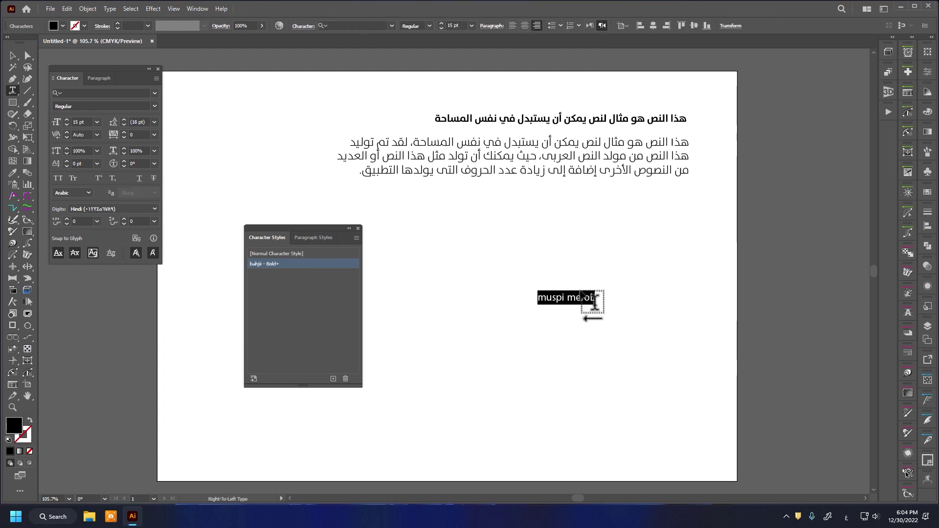
pyautogui.hotkey('alt', 'shift')
pyautogui.press('BackSpace')
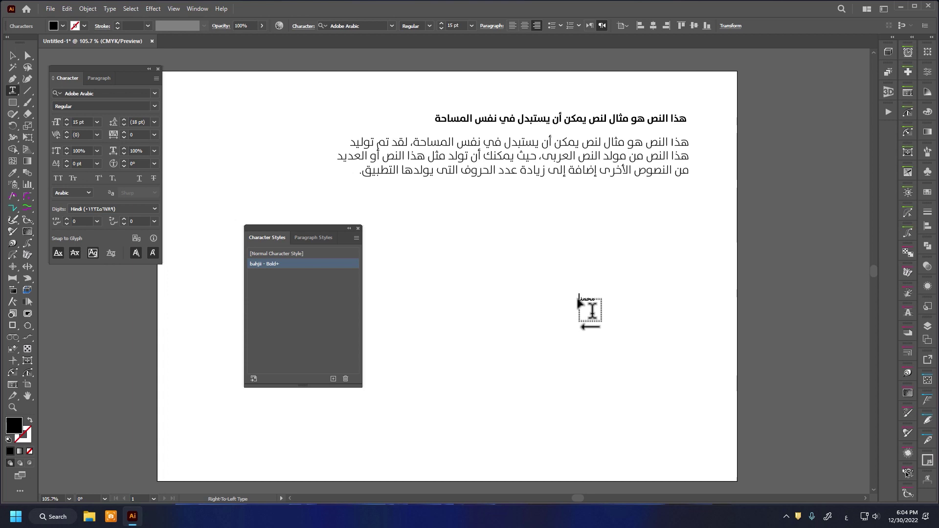
pyautogui.write('د محم')
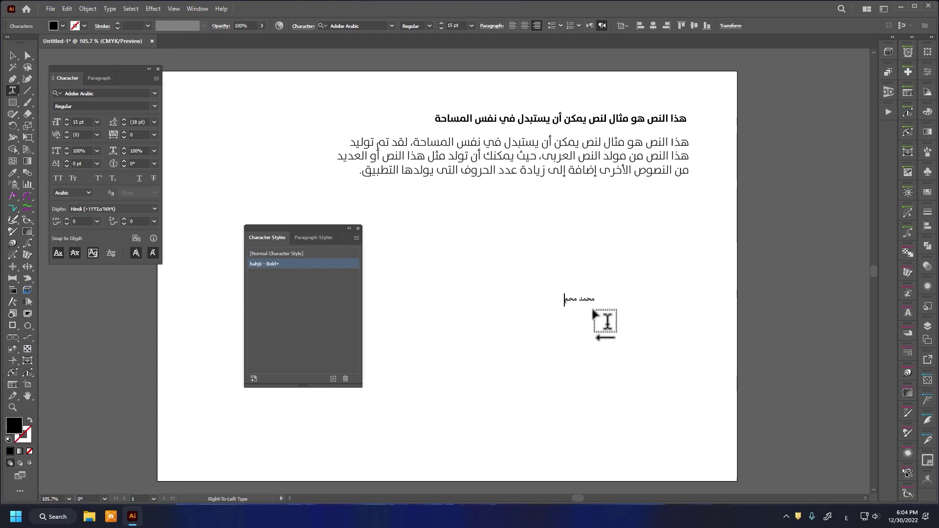
pyautogui.write('د فر')
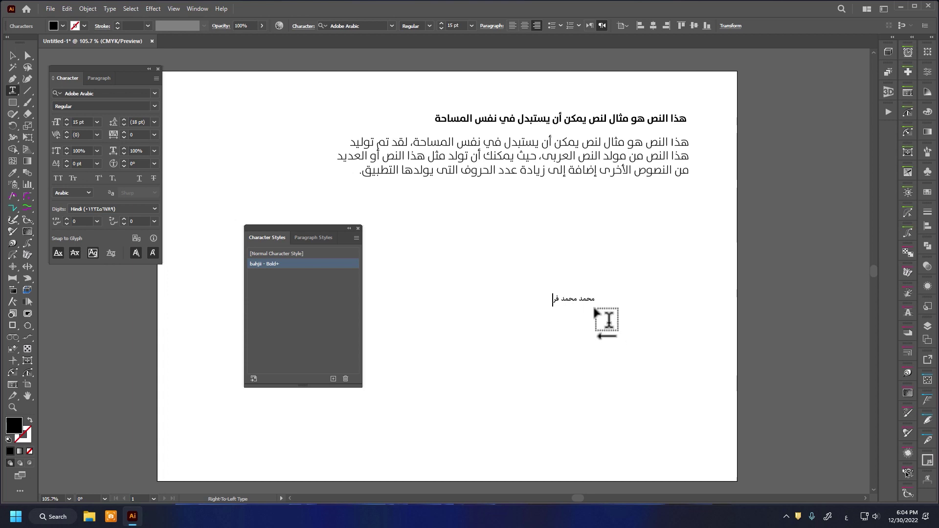
pyautogui.write('ج')
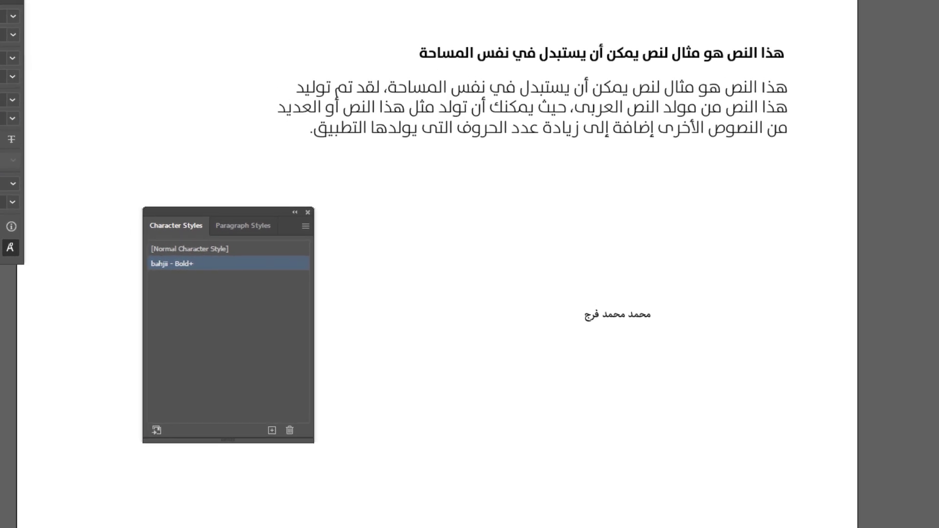
pyautogui.press('Escape')
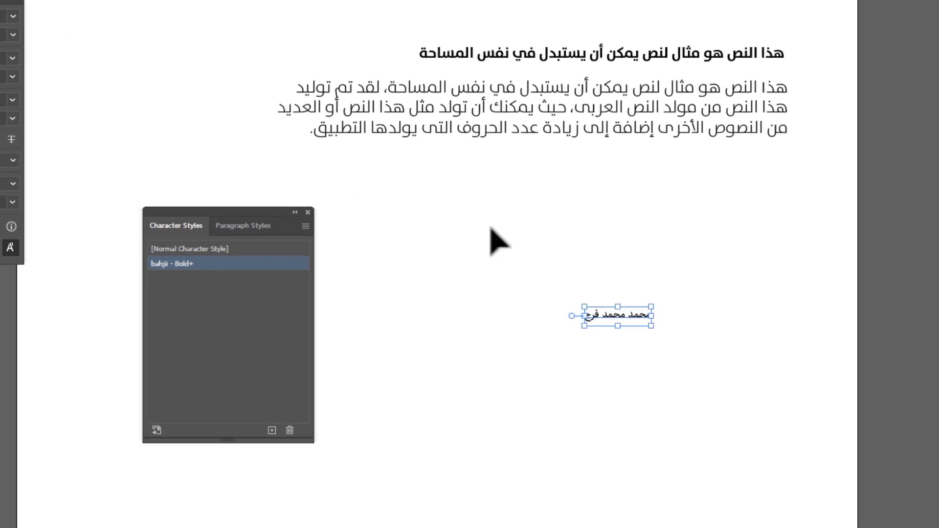
pyautogui.moveTo(584, 317); pyautogui.dragTo(442, 347)
pyautogui.moveTo(572, 299); pyautogui.dragTo(631, 245)
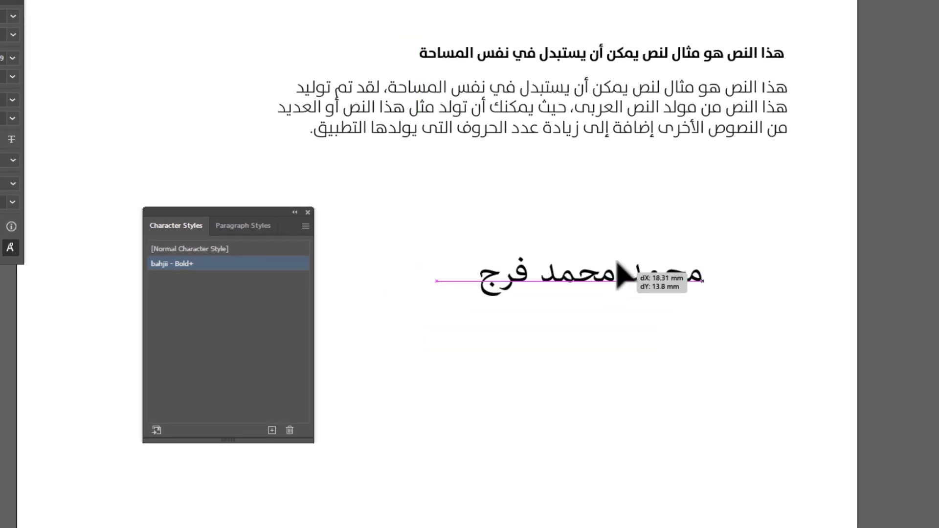
pyautogui.click(587, 399)
pyautogui.click(606, 260)
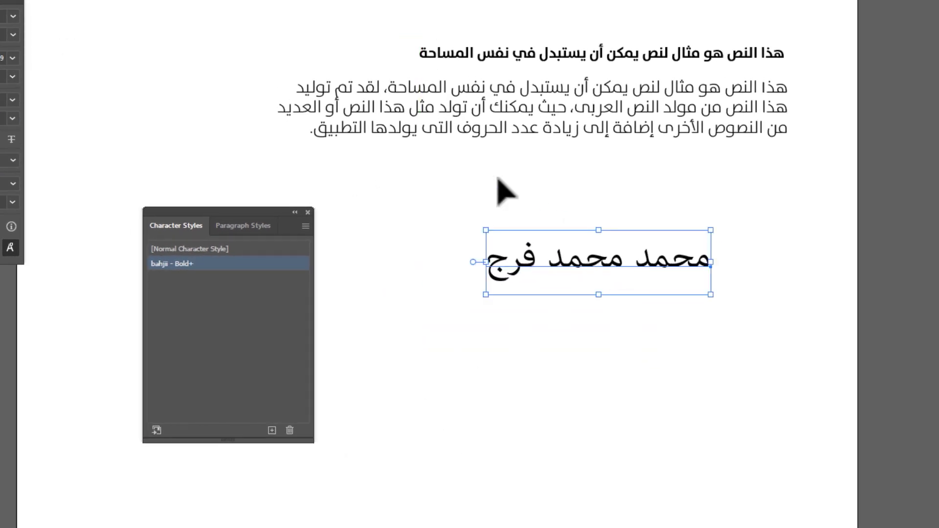
pyautogui.click(169, 265)
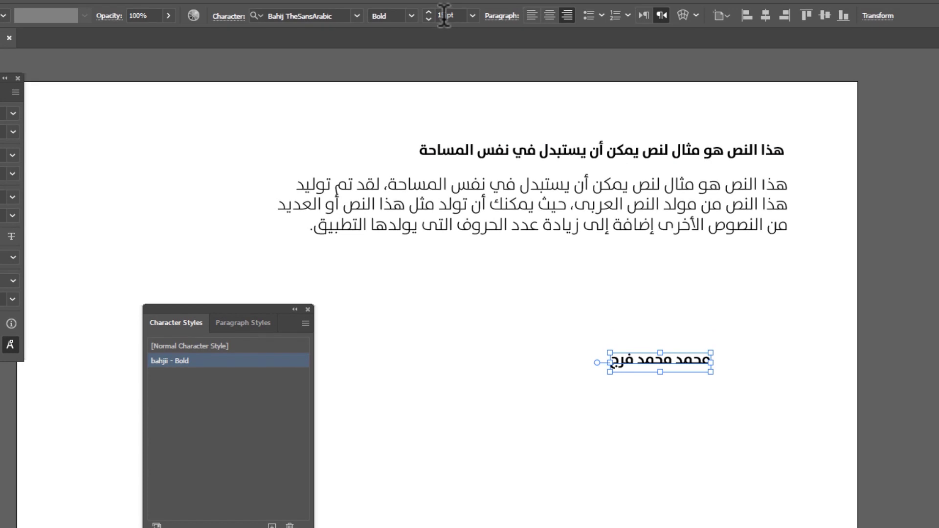
# Step: Append test Arabic characters to the name line, then delete the whole line
pyautogui.press('t')
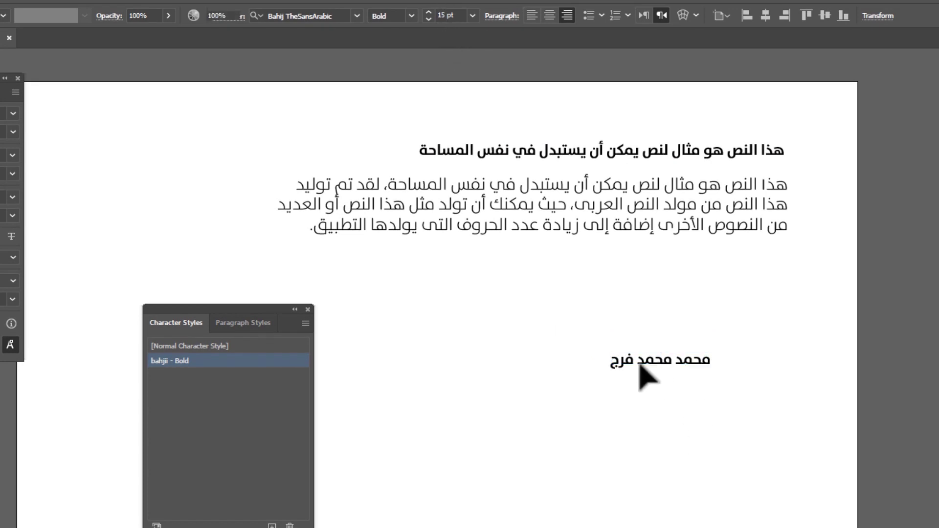
pyautogui.click(610, 361)
pyautogui.write('بيبيبييسبيسب')
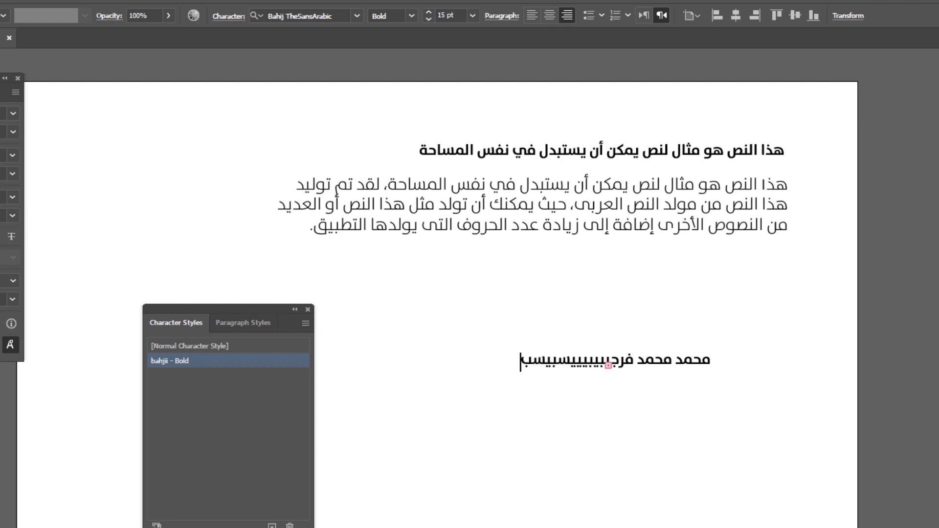
pyautogui.press('Escape')
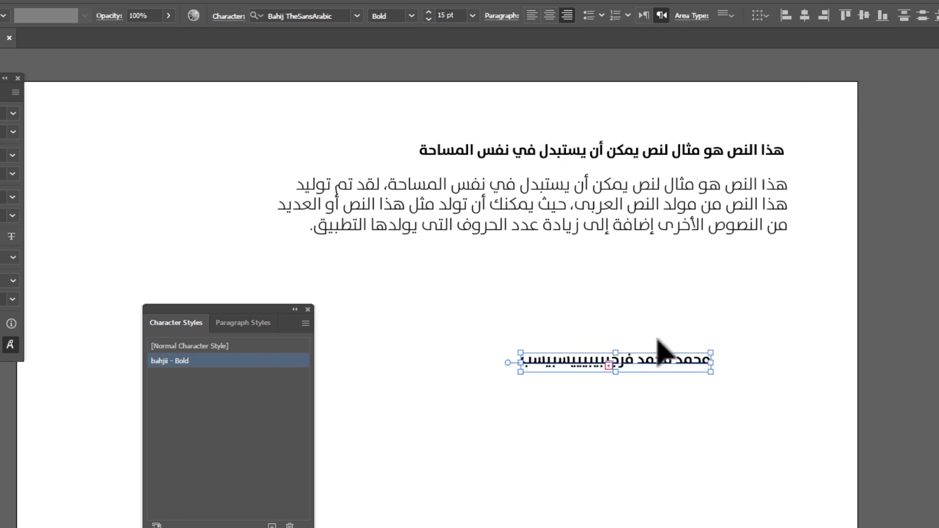
pyautogui.press('Delete')
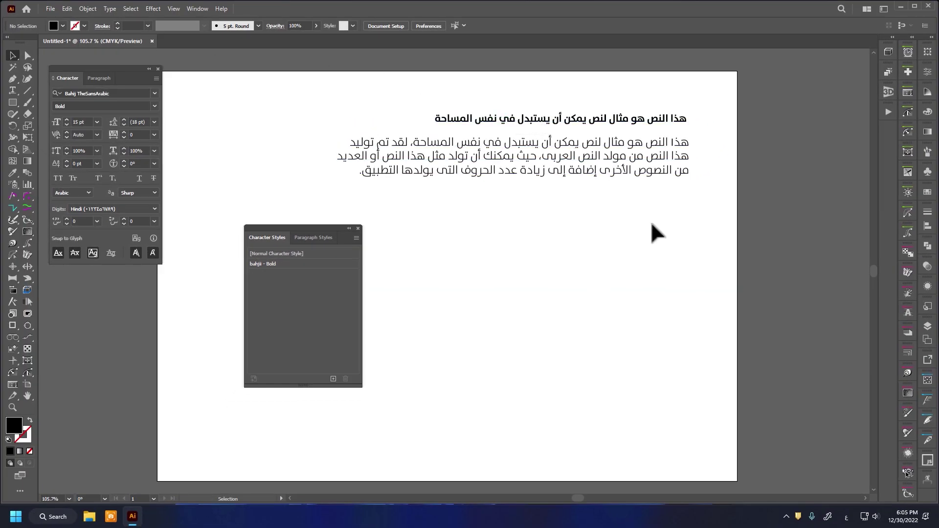
# Step: Move the paragraph off the artboard and place a Cascadia Mono copy of the heading below
pyautogui.scroll(-3, 658, 233)
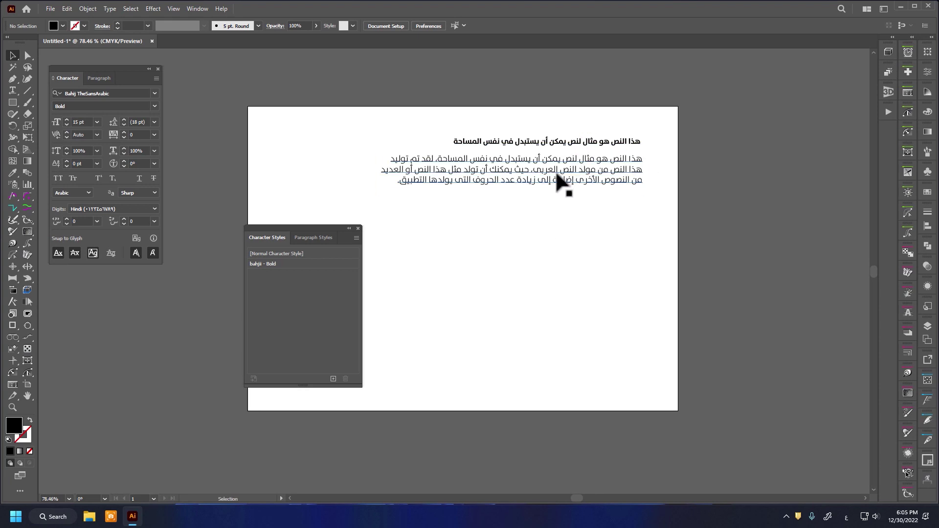
pyautogui.moveTo(558, 181); pyautogui.dragTo(814, 82)
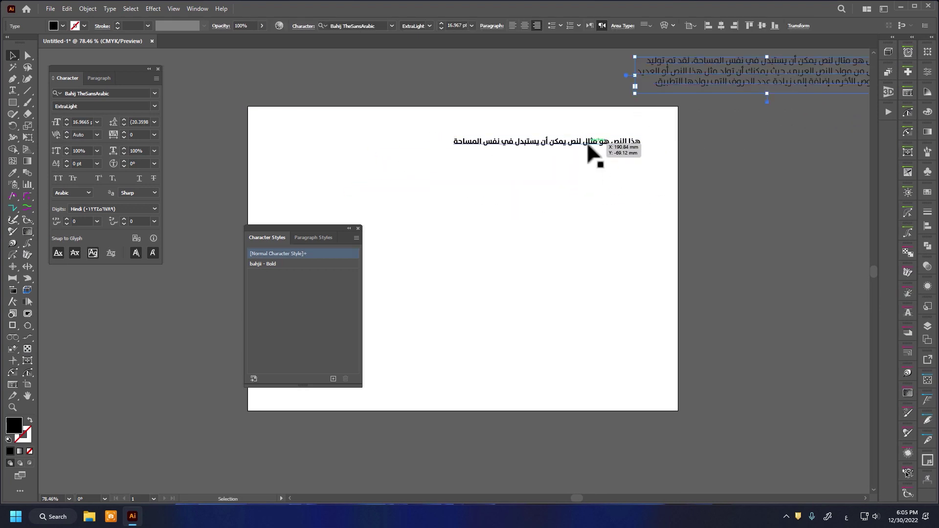
pyautogui.moveTo(592, 154)
pyautogui.mouseDown()
pyautogui.moveTo(620, 137)
pyautogui.moveTo(606, 175)
pyautogui.moveTo(606, 147)
pyautogui.mouseUp()
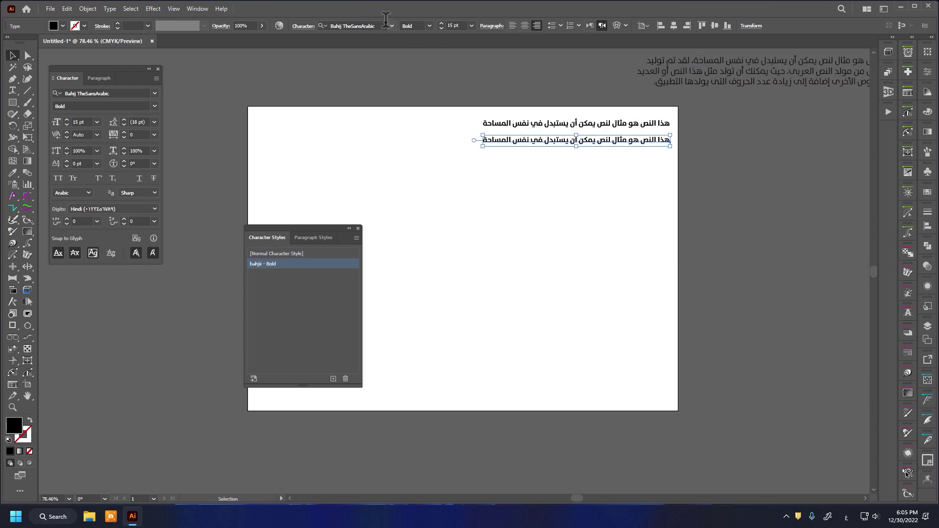
pyautogui.click(392, 25)
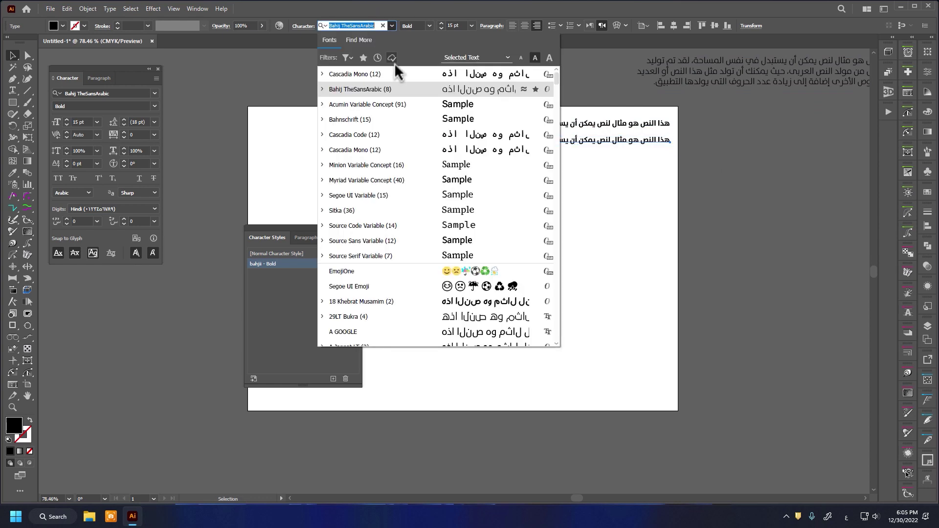
pyautogui.click(450, 151)
# Step: Create Character Style 2 from the Cascadia Mono heading copy and select it
pyautogui.click(593, 185)
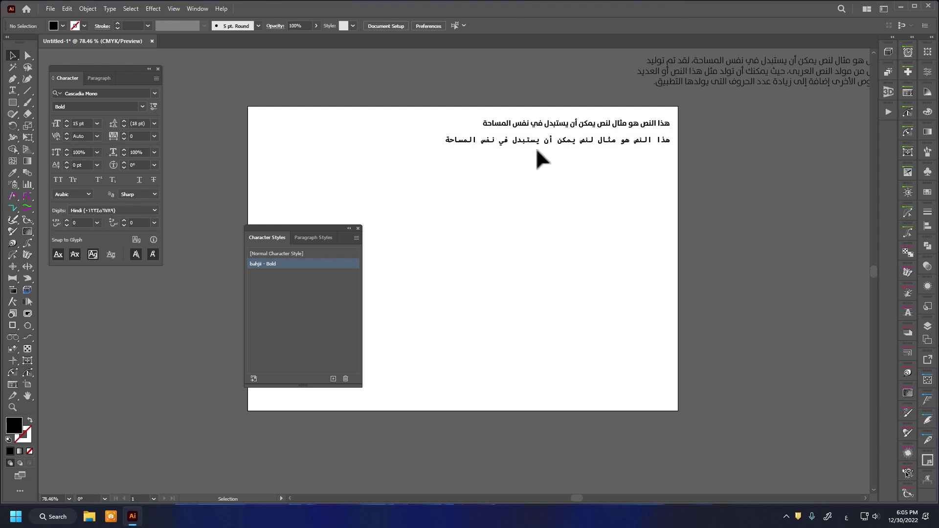
pyautogui.click(534, 142)
pyautogui.click(333, 378)
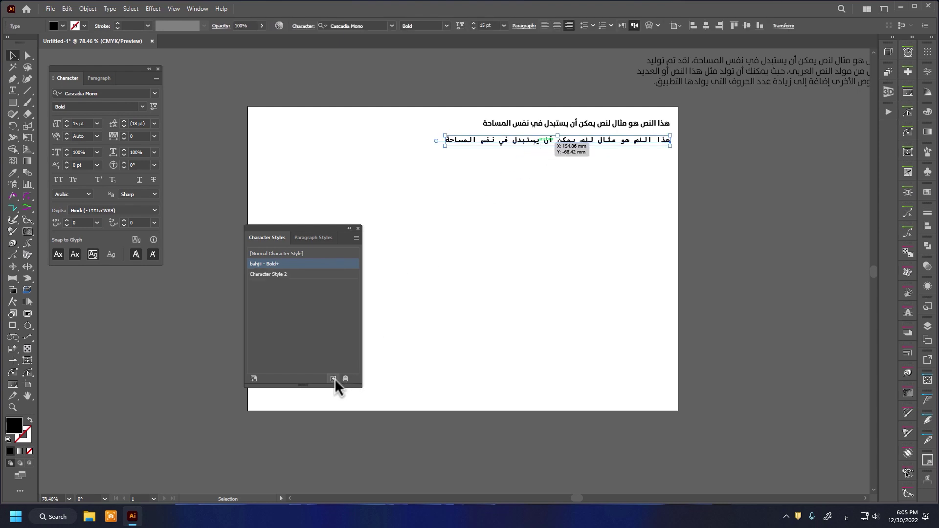
pyautogui.click(304, 275)
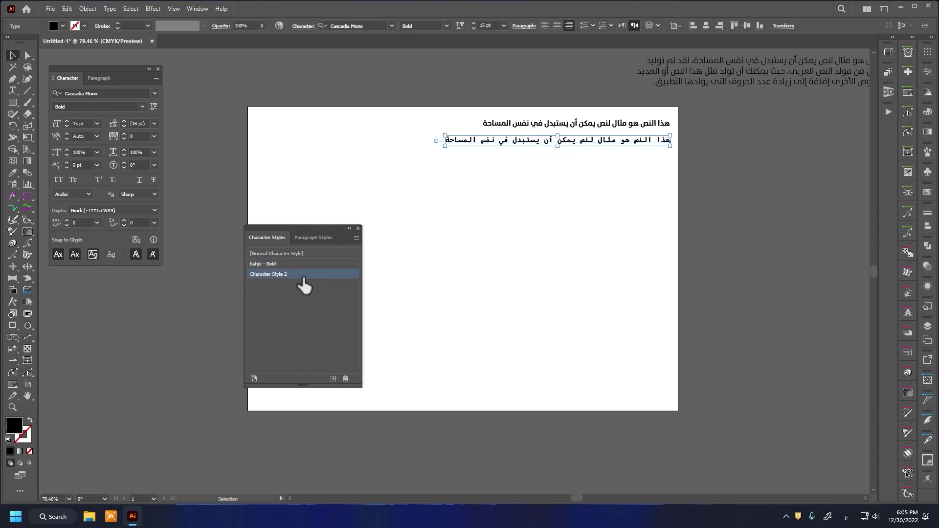
# Step: Rename Character Style 2 to 'mono' in its style options
pyautogui.doubleClick(307, 275)
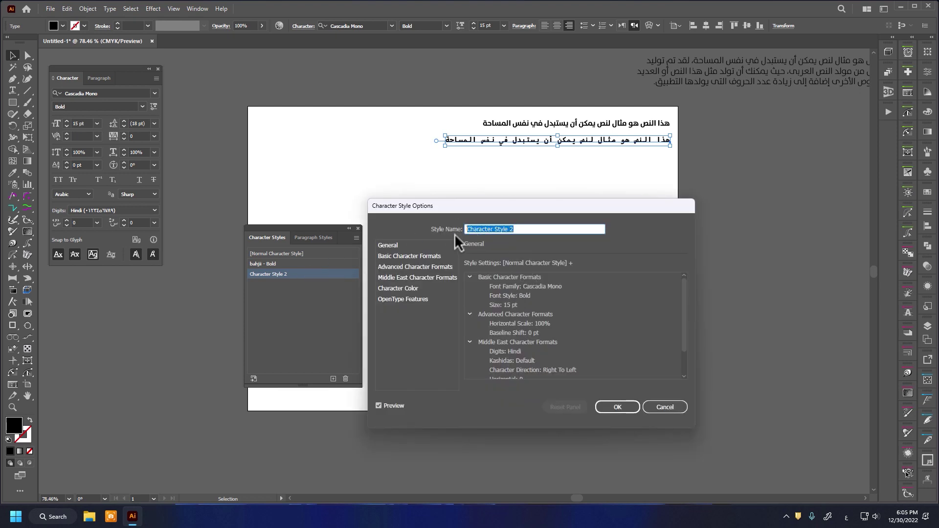
pyautogui.write('ة')
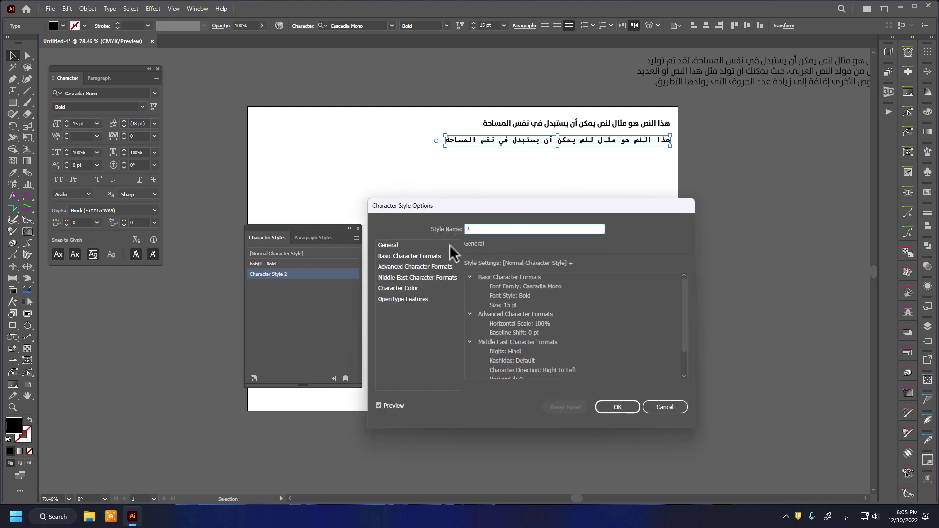
pyautogui.hotkey('alt', 'shift')
pyautogui.hotkey('ctrl', 'a')
pyautogui.write('mono')
pyautogui.click(615, 408)
pyautogui.click(616, 407)
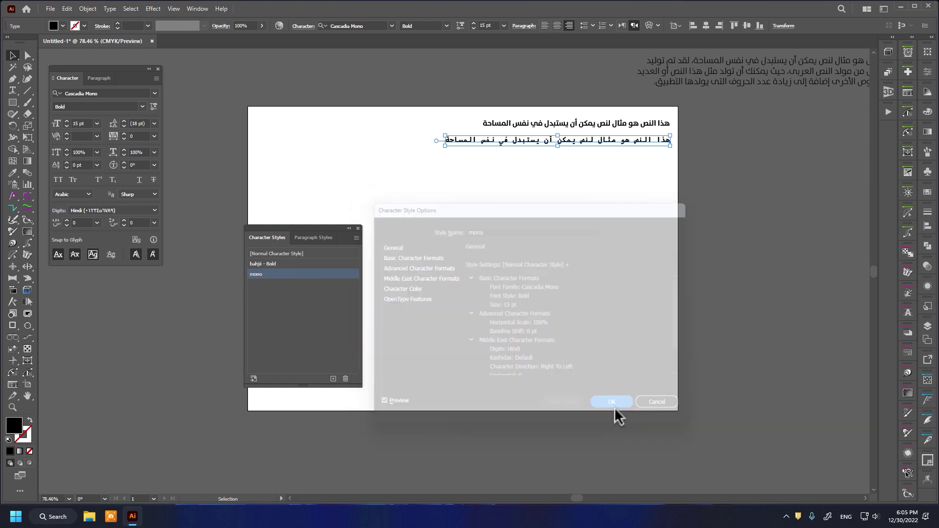
pyautogui.click(305, 274)
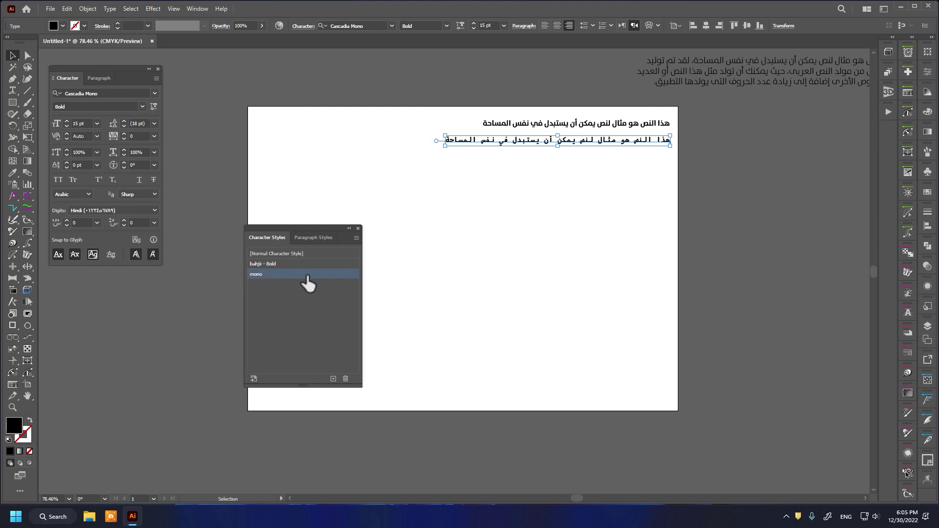
# Step: Review mono's basic, OpenType and Middle East formats, then cancel without changes
pyautogui.doubleClick(303, 275)
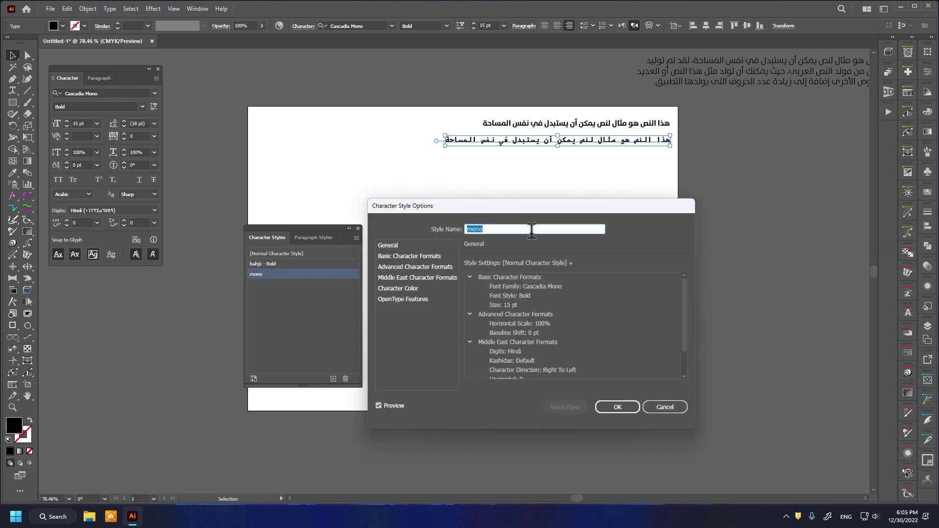
pyautogui.click(421, 259)
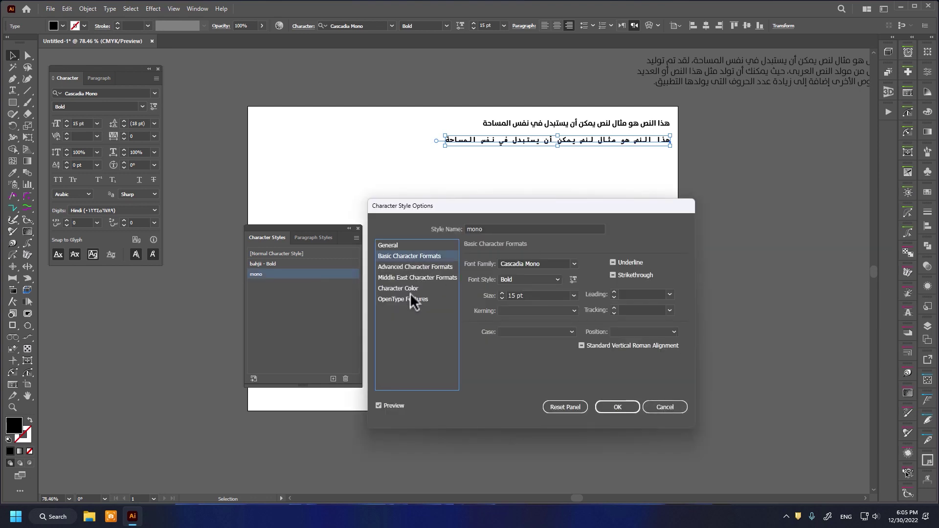
pyautogui.press('Down')
pyautogui.press('Down')
pyautogui.press('Down')
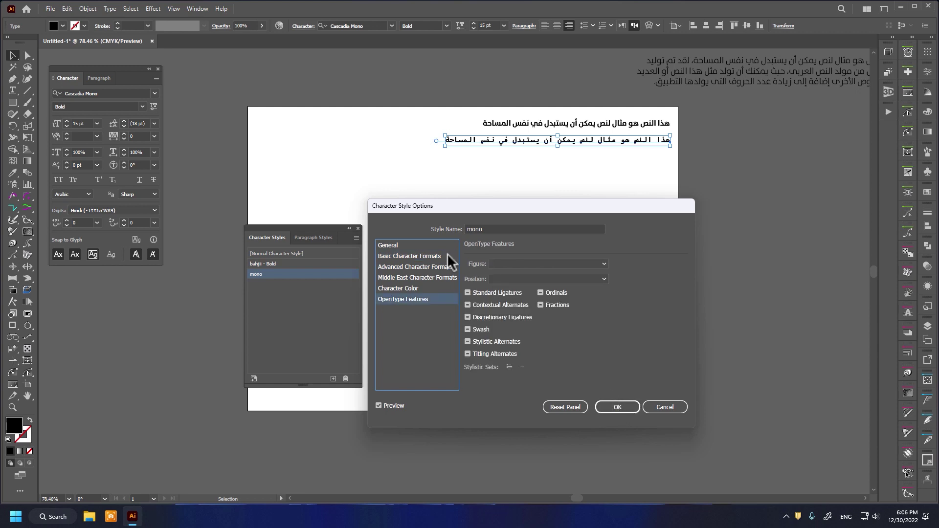
pyautogui.click(435, 278)
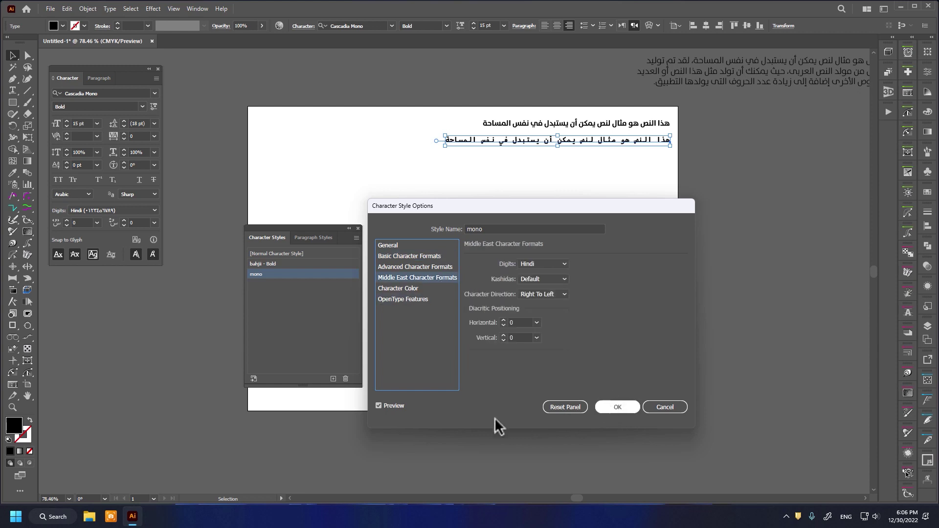
pyautogui.click(647, 406)
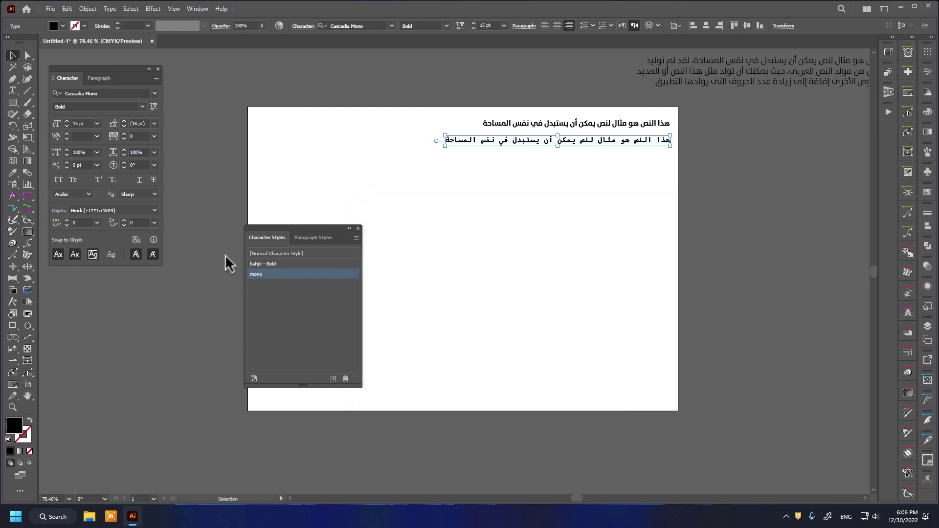
# Step: Apply mono to the first heading line and bahjii - Bold to the second line
pyautogui.click(550, 123)
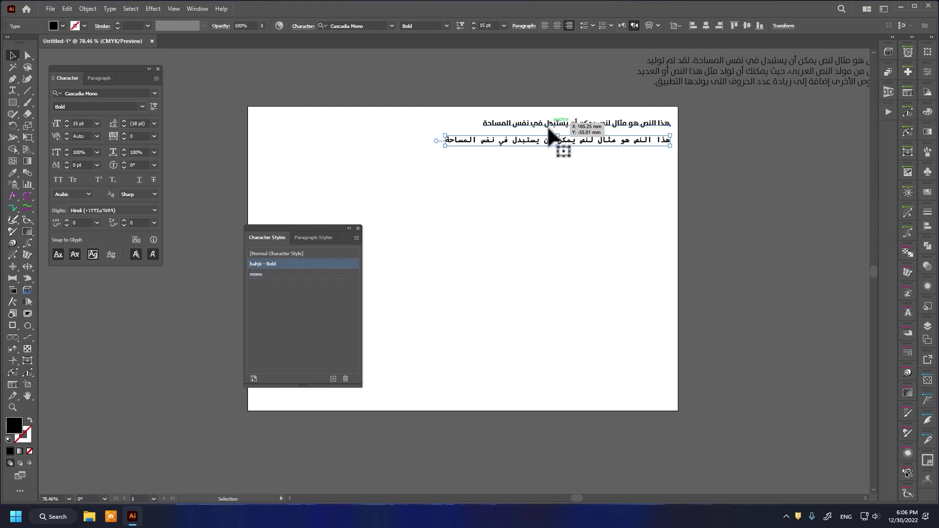
pyautogui.click(260, 277)
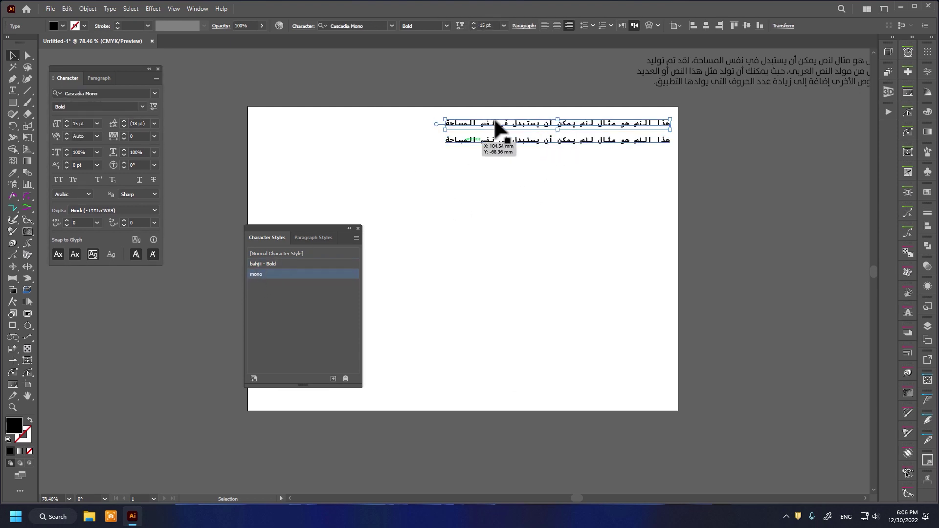
pyautogui.click(507, 141)
pyautogui.click(269, 265)
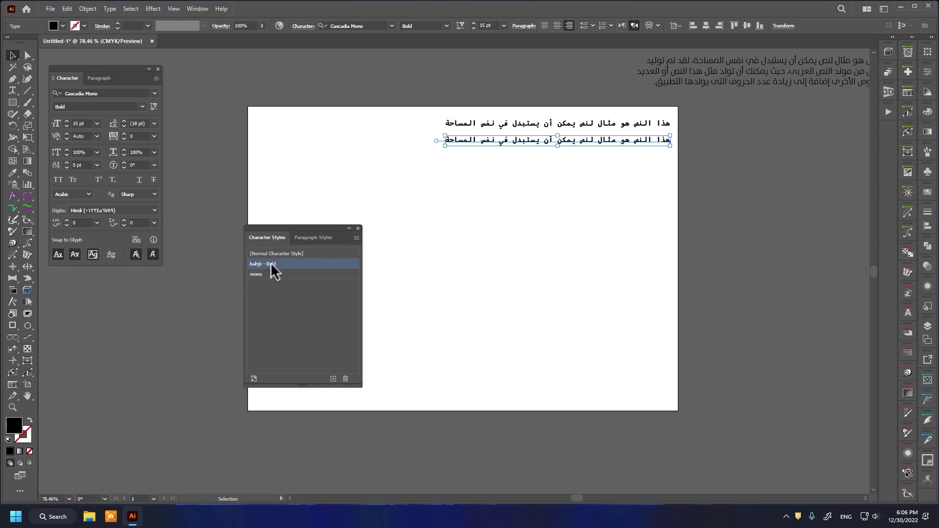
pyautogui.click(493, 210)
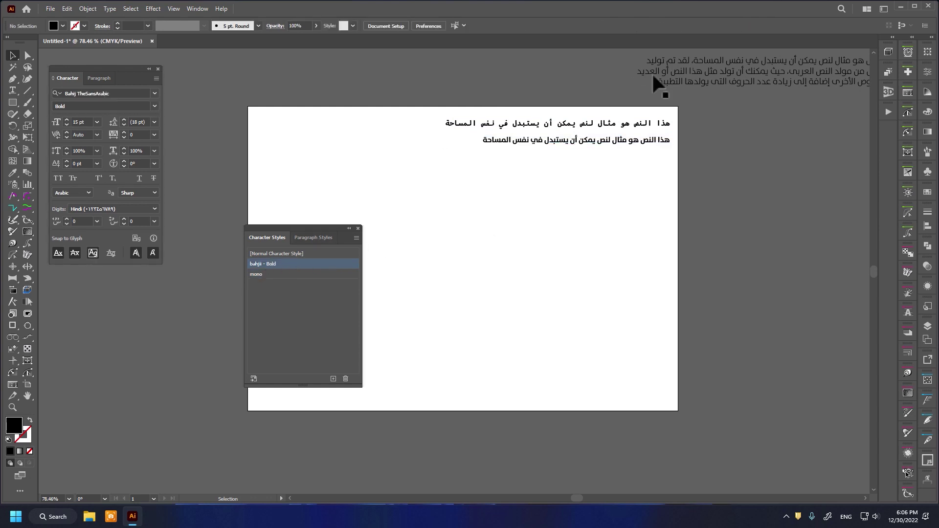
# Step: Bring the paragraph back, check its paragraph settings, then remove it from the artboard
pyautogui.moveTo(741, 66)
pyautogui.mouseDown()
pyautogui.moveTo(529, 225)
pyautogui.moveTo(508, 205)
pyautogui.mouseUp()
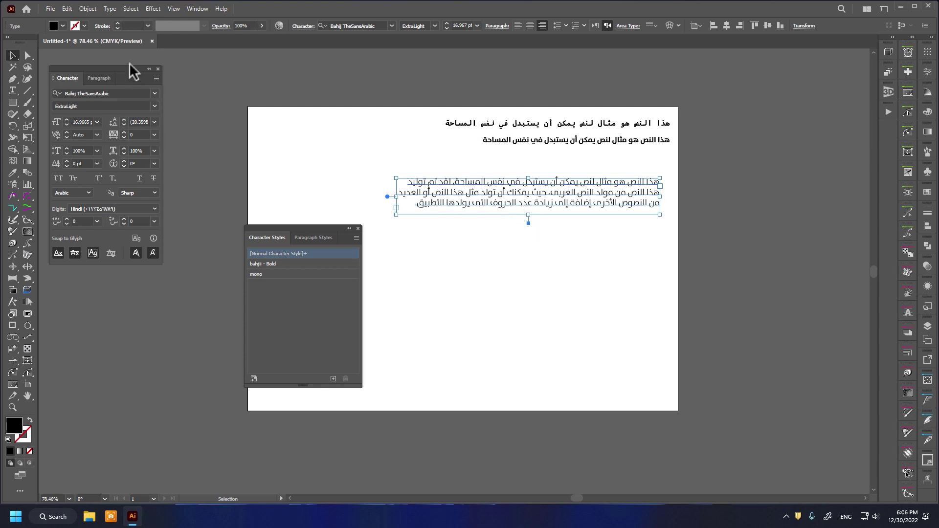
pyautogui.click(100, 80)
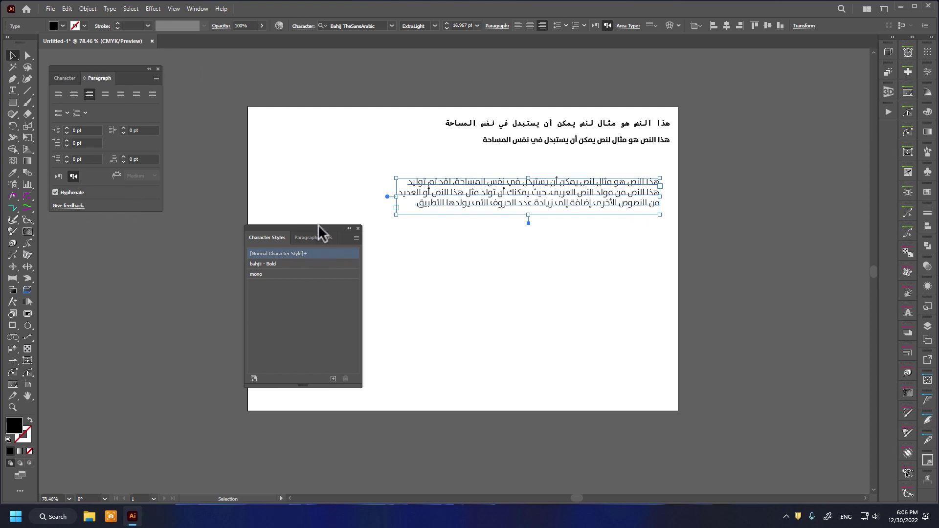
pyautogui.moveTo(319, 225); pyautogui.dragTo(302, 133)
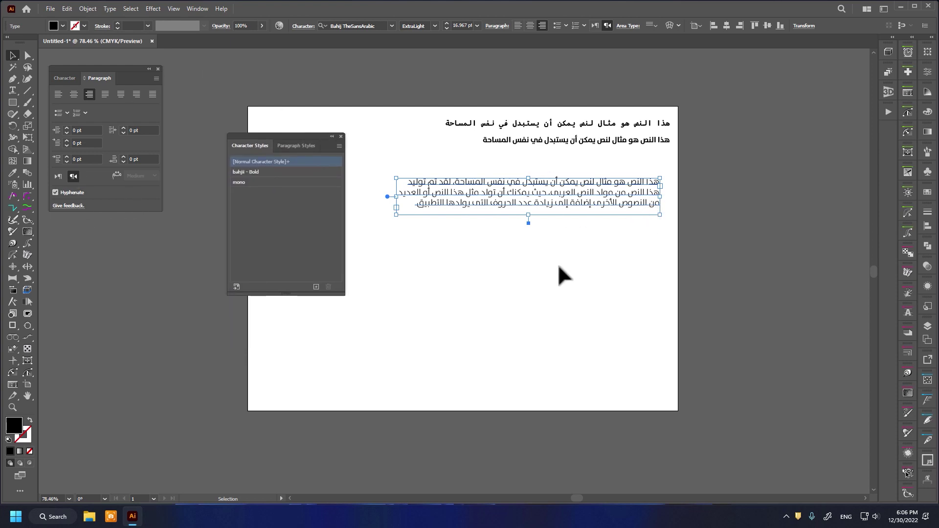
pyautogui.moveTo(556, 257); pyautogui.dragTo(592, 196)
pyautogui.hotkey('ctrl', 'z')
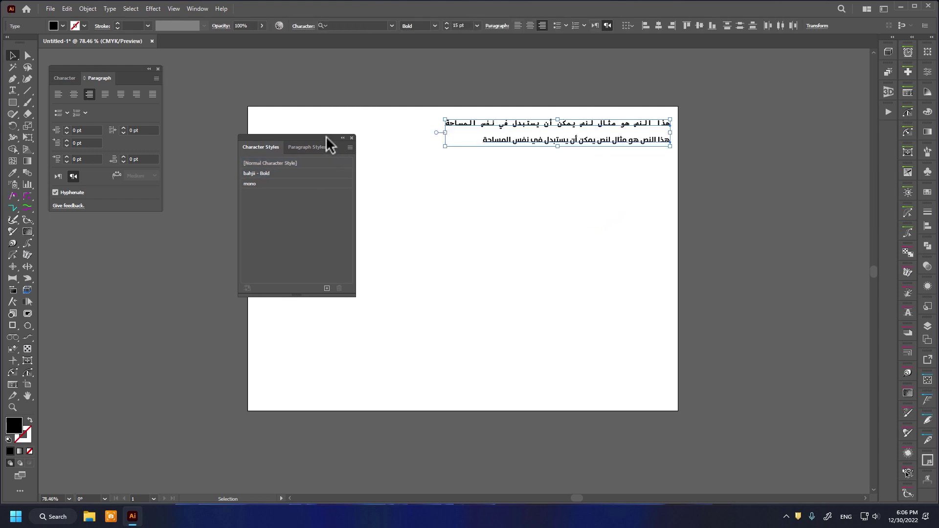
pyautogui.moveTo(323, 143); pyautogui.dragTo(462, 207)
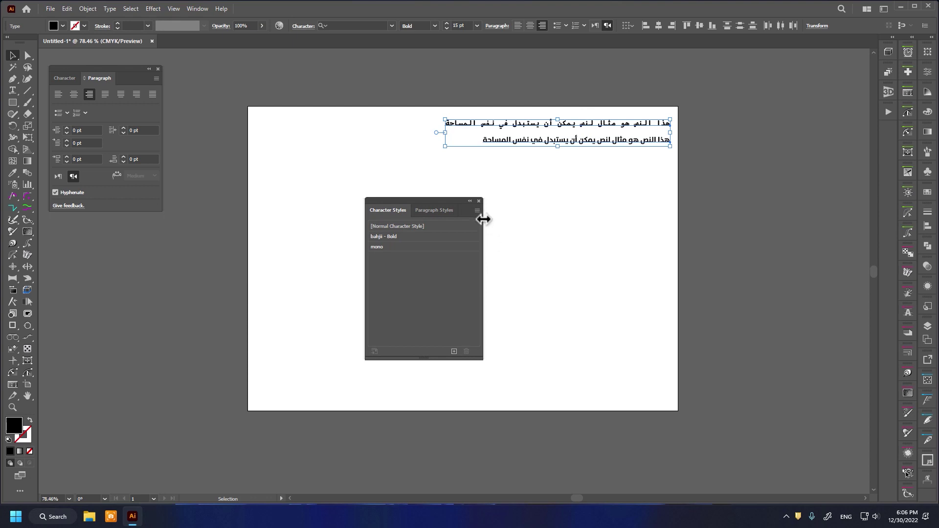
pyautogui.click(503, 171)
pyautogui.moveTo(453, 203); pyautogui.dragTo(646, 222)
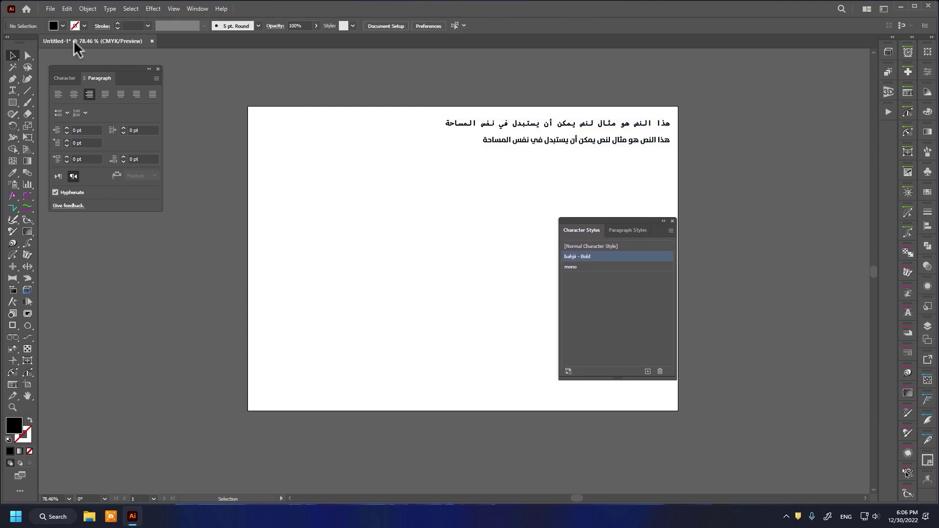
# Step: Save the character-styles document as 'Styles' in the Desktop folder
pyautogui.click(51, 8)
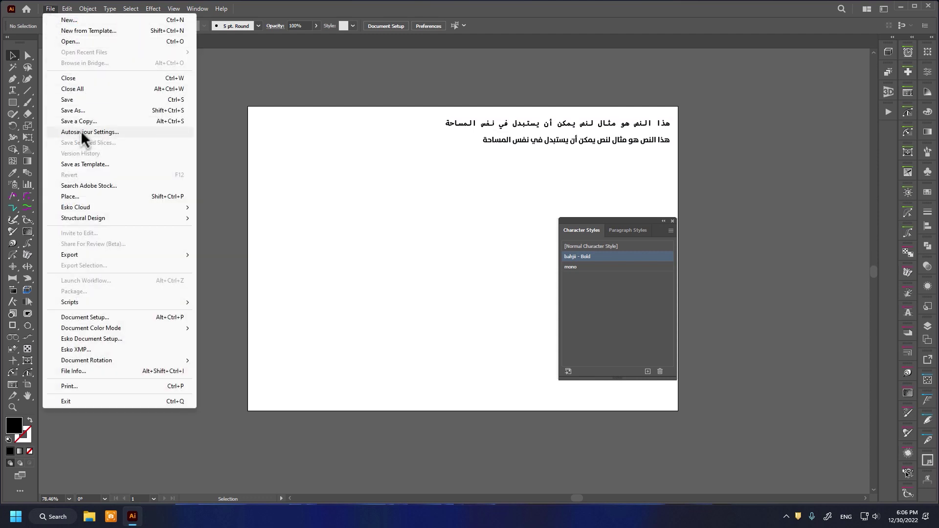
pyautogui.click(89, 111)
pyautogui.write('S')
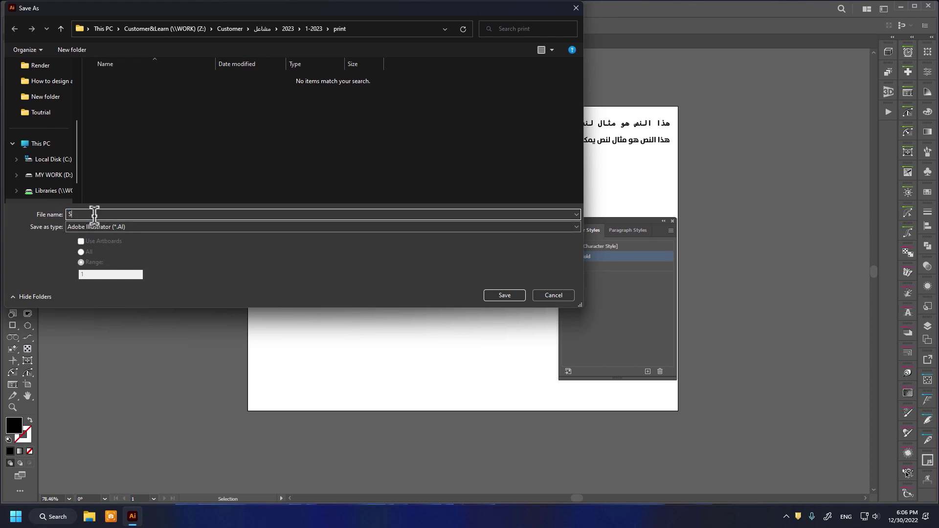
pyautogui.write('t')
pyautogui.write('yl')
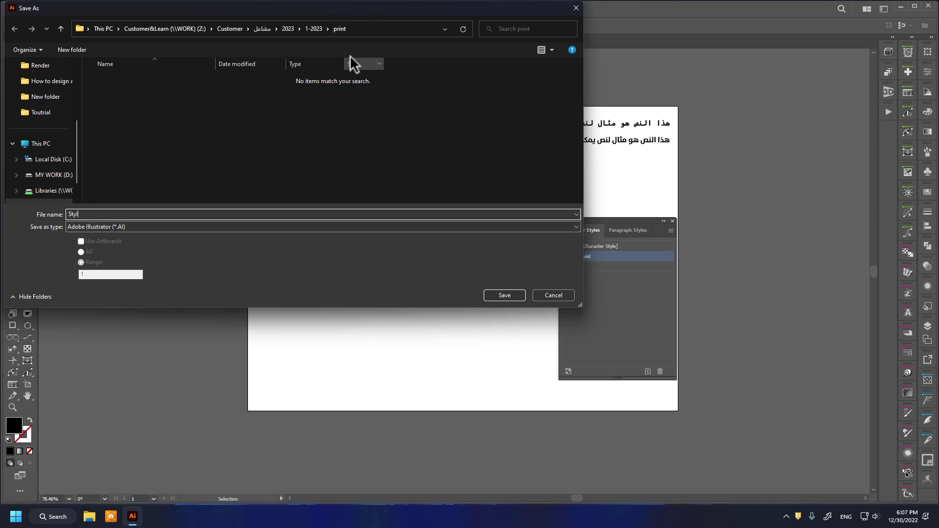
pyautogui.write('es')
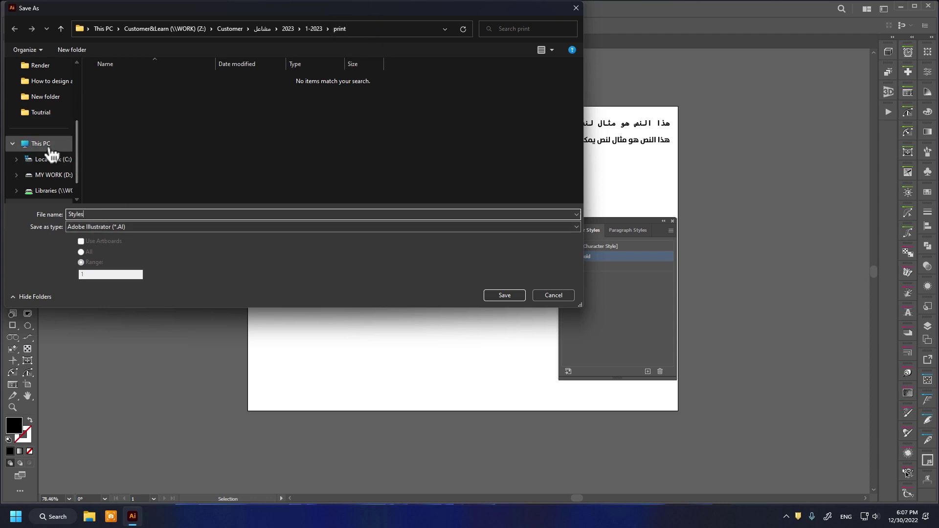
pyautogui.moveTo(77, 161); pyautogui.dragTo(66, 80)
pyautogui.click(42, 96)
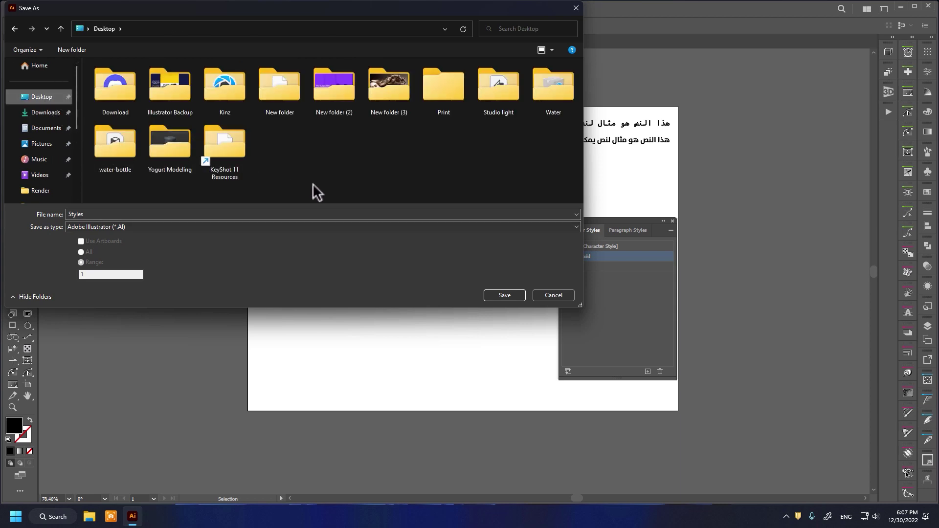
pyautogui.click(502, 295)
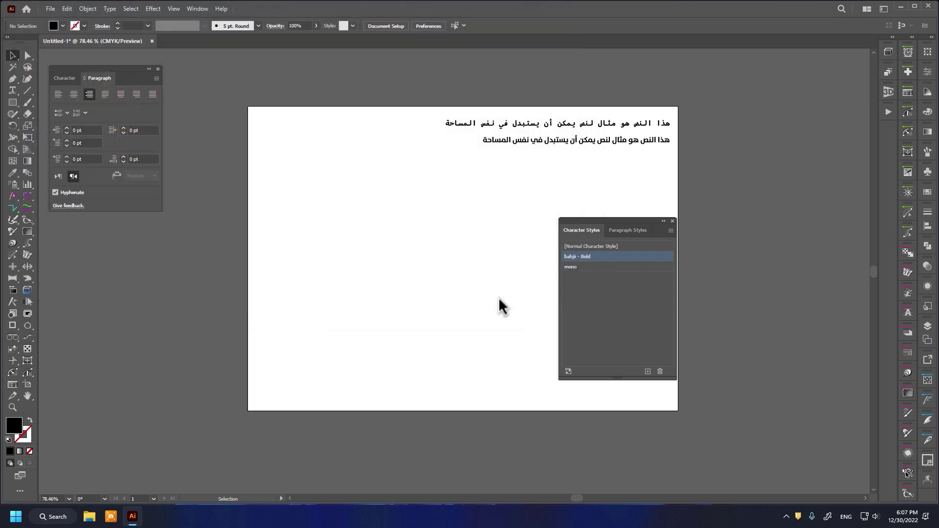
# Step: Accept the Illustrator save options and create a new blank A4 document
pyautogui.click(668, 394)
pyautogui.click(55, 10)
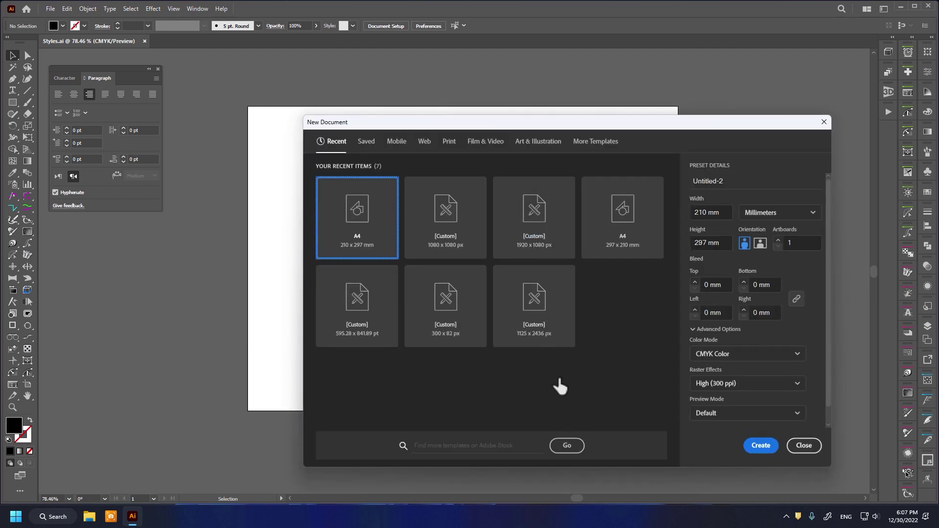
pyautogui.click(761, 446)
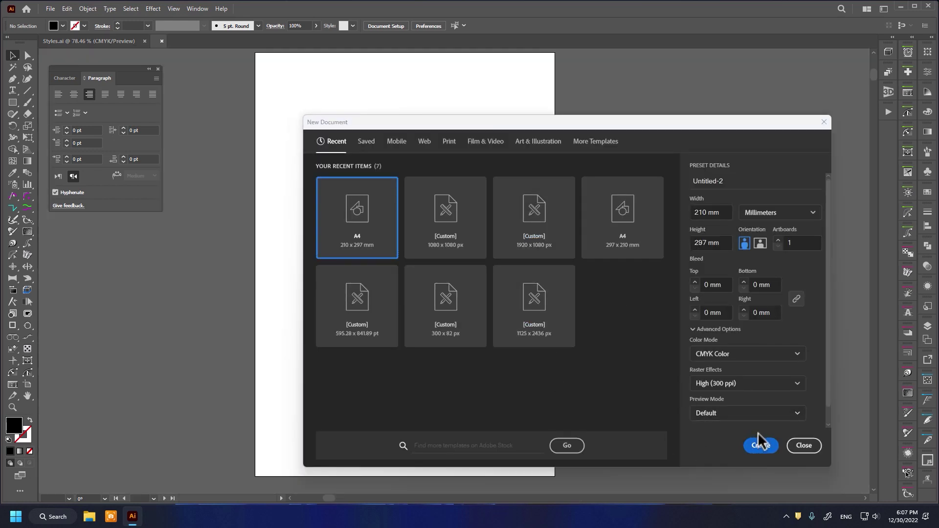
pyautogui.click(760, 440)
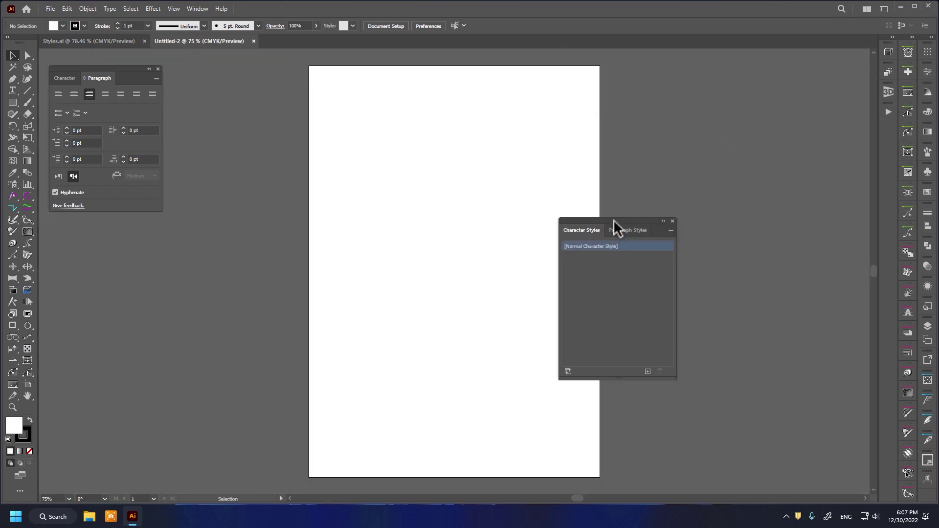
# Step: Compare Styles.ai and Untitled-2, confirming Untitled-2 has only [Normal Character Style]
pyautogui.moveTo(613, 221); pyautogui.dragTo(690, 140)
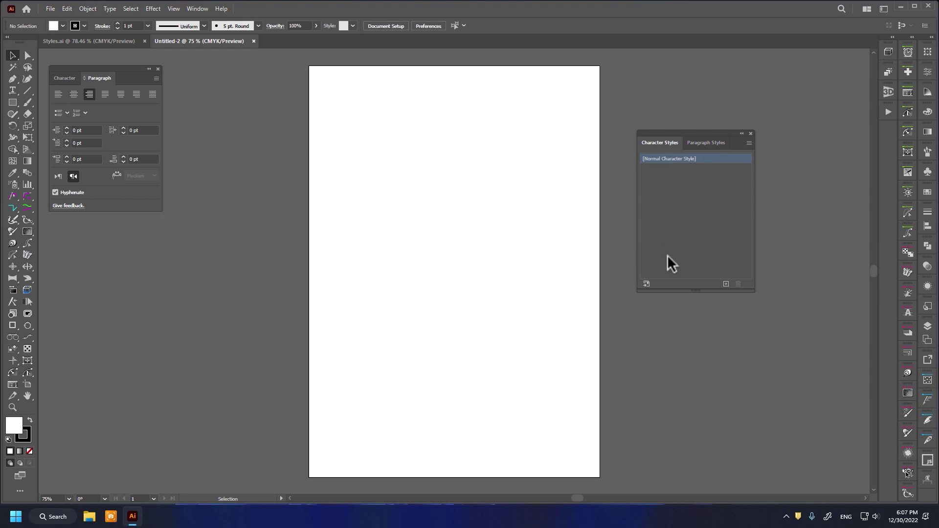
pyautogui.click(92, 40)
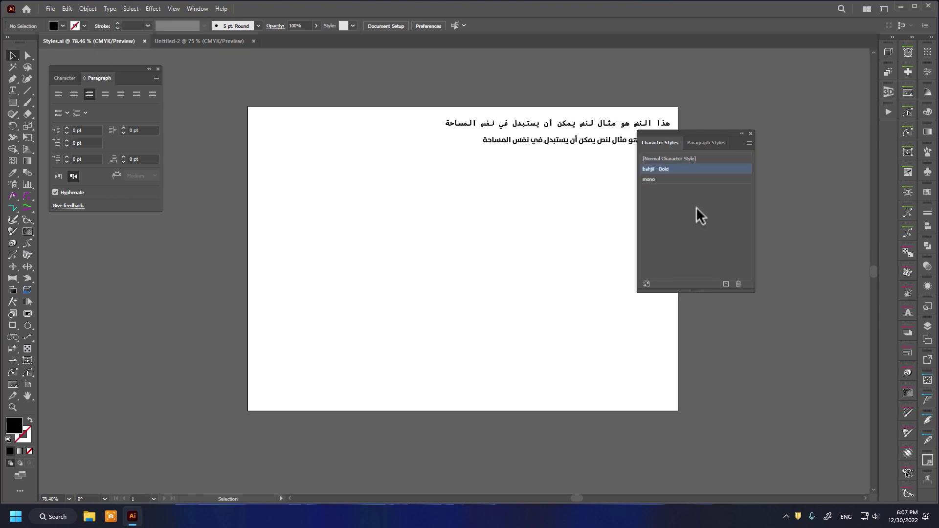
pyautogui.click(187, 42)
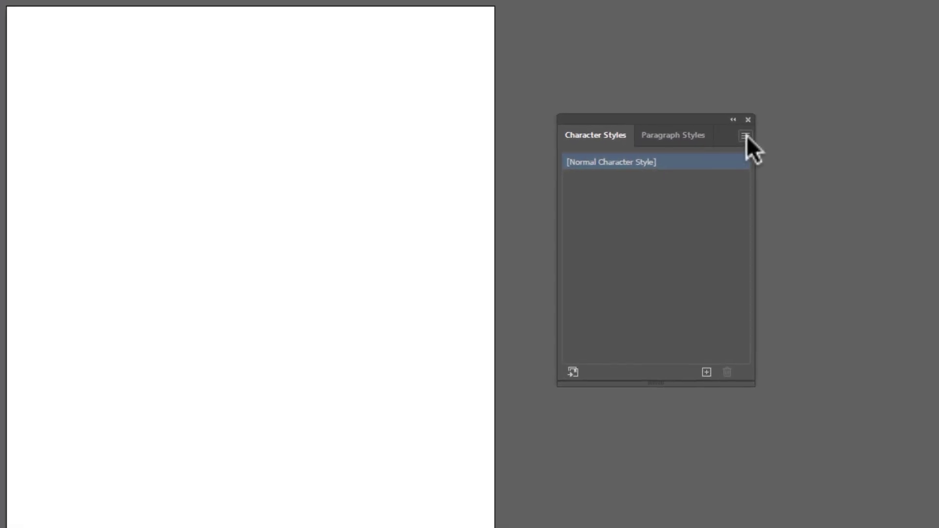
pyautogui.click(749, 142)
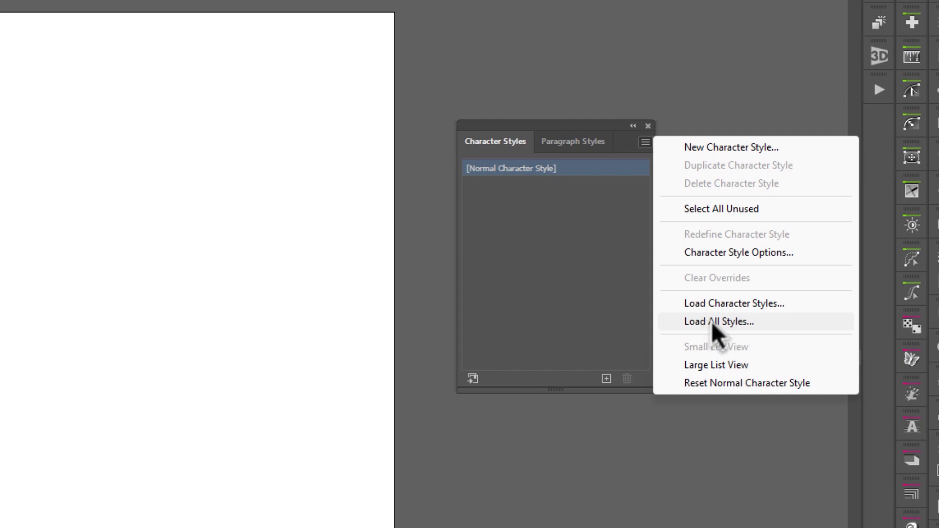
# Step: Load all character styles from the Desktop Styles file into Untitled-2
pyautogui.click(707, 323)
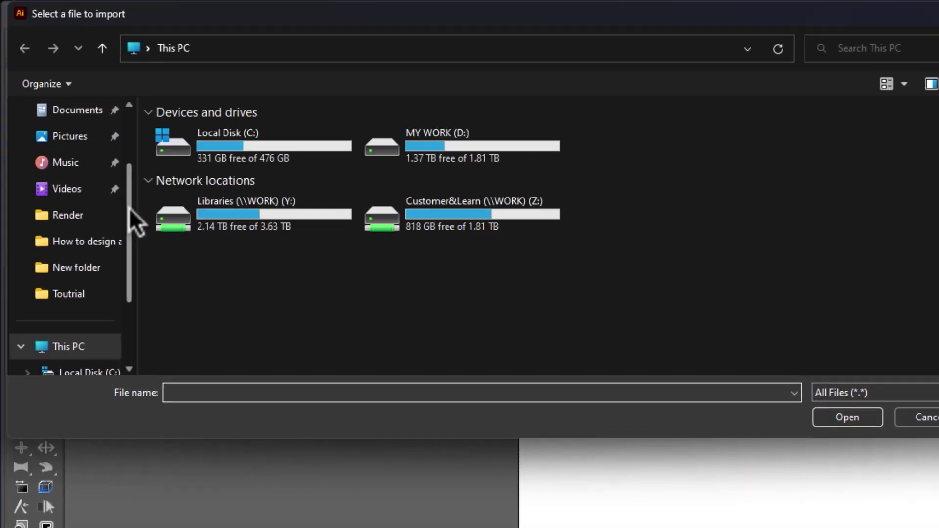
pyautogui.click(107, 165)
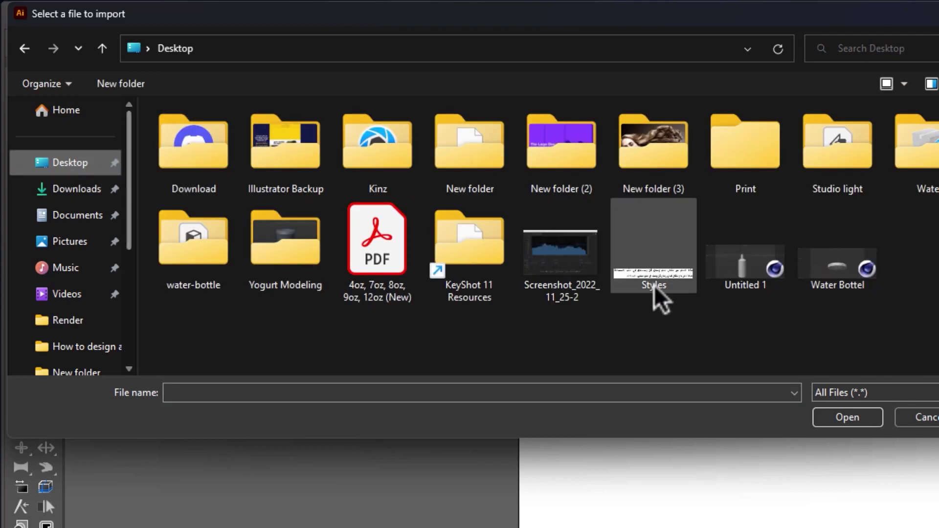
pyautogui.doubleClick(674, 286)
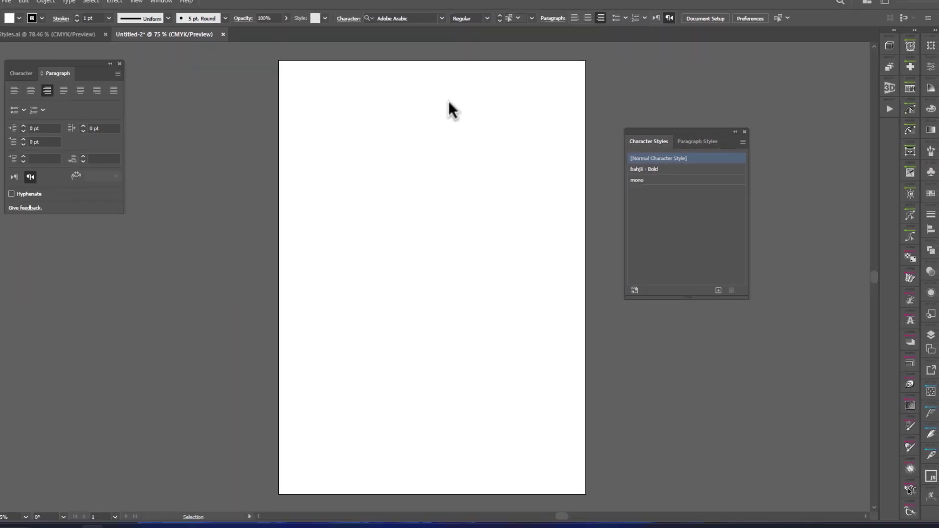
# Step: Add enlarged Lorem ipsum sample text near the page top styled bahjii - Bold
pyautogui.click(452, 110)
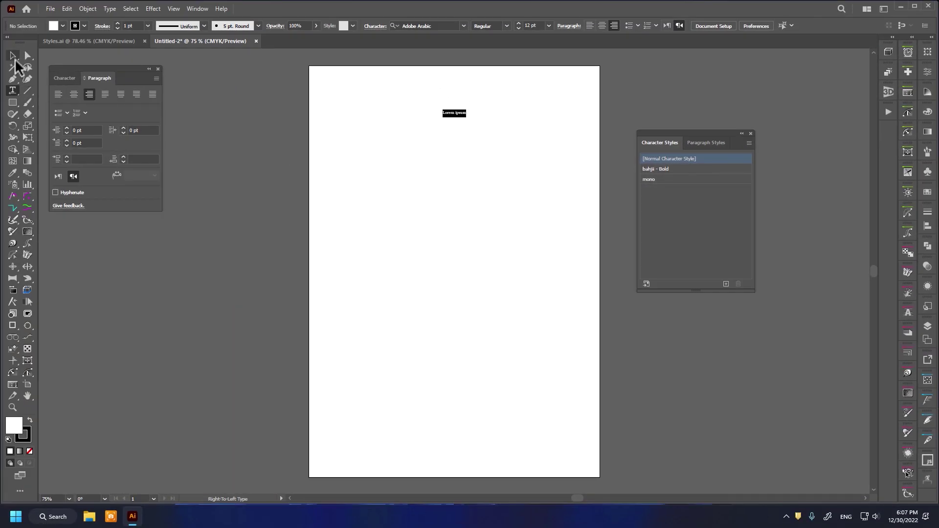
pyautogui.click(12, 55)
pyautogui.moveTo(467, 117); pyautogui.dragTo(544, 135)
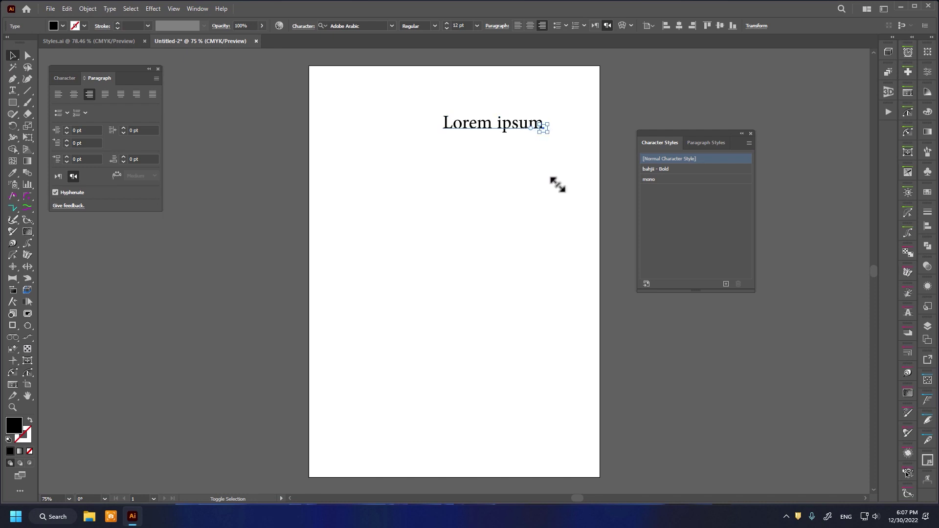
pyautogui.click(577, 171)
pyautogui.click(523, 122)
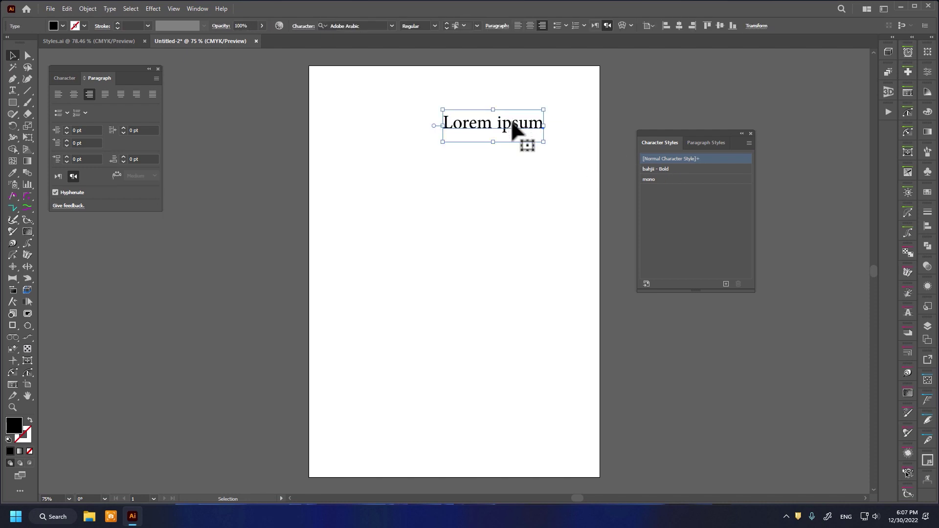
pyautogui.click(679, 170)
pyautogui.click(529, 167)
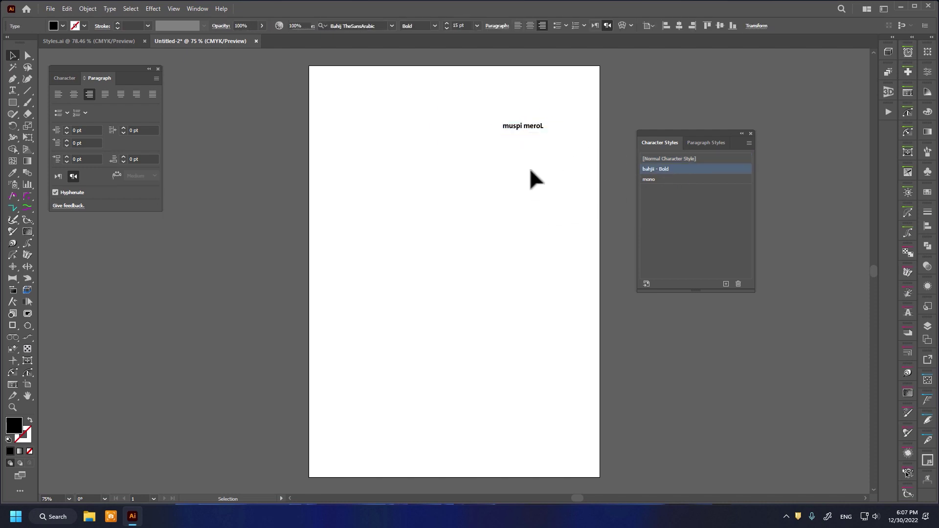
pyautogui.click(506, 128)
pyautogui.moveTo(500, 132); pyautogui.dragTo(446, 163)
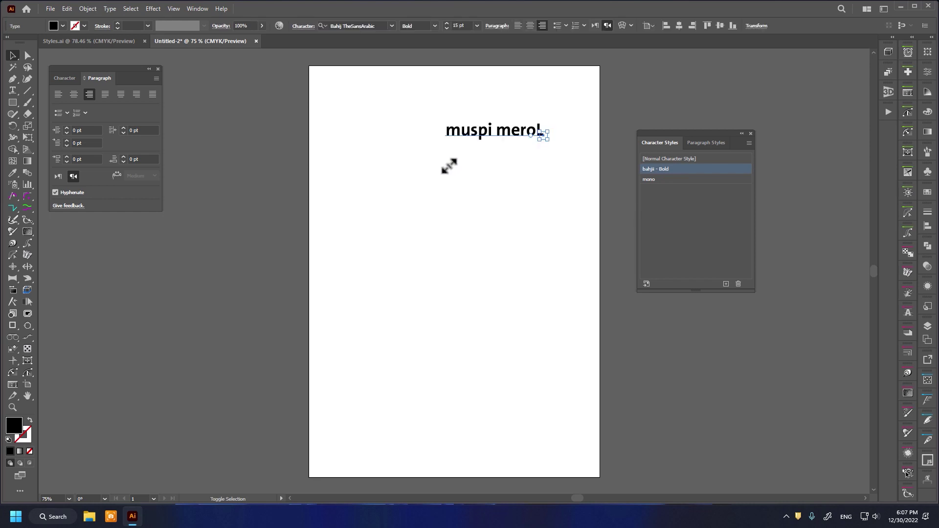
pyautogui.click(287, 198)
# Step: Add a second, enlarged right-to-left sample text below it and apply the mono style
pyautogui.click(12, 91)
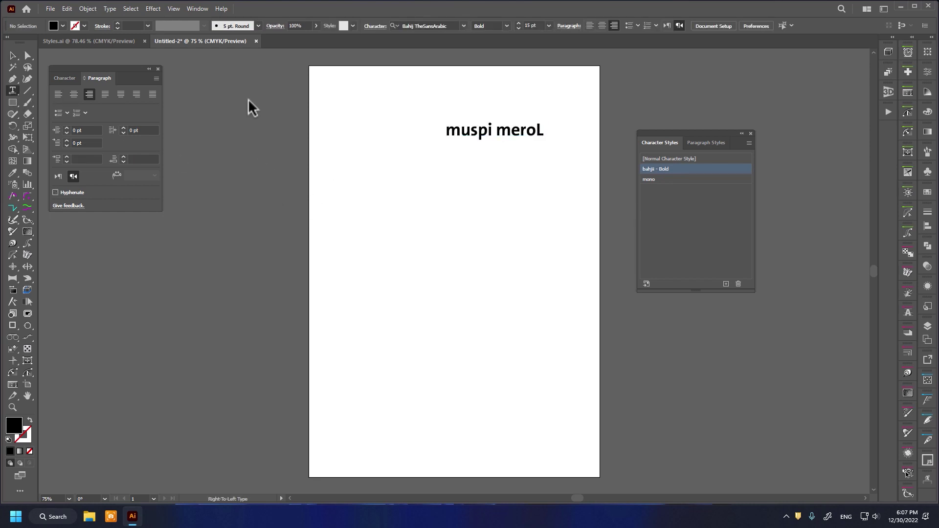
pyautogui.click(493, 199)
pyautogui.click(12, 56)
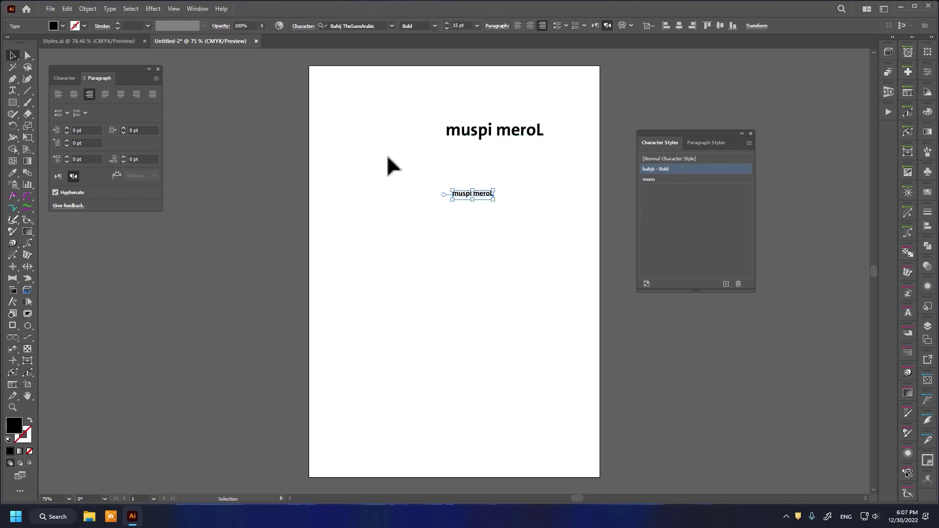
pyautogui.moveTo(493, 200); pyautogui.dragTo(540, 247)
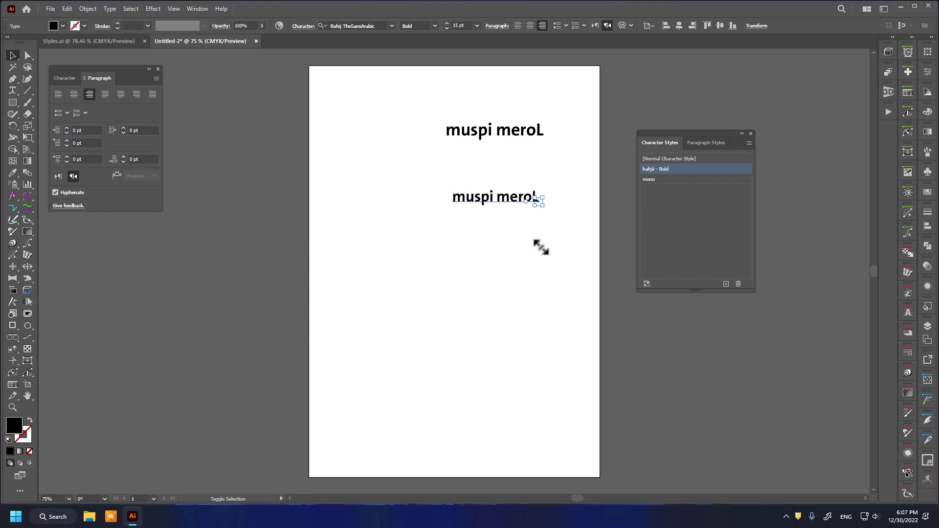
pyautogui.click(392, 26)
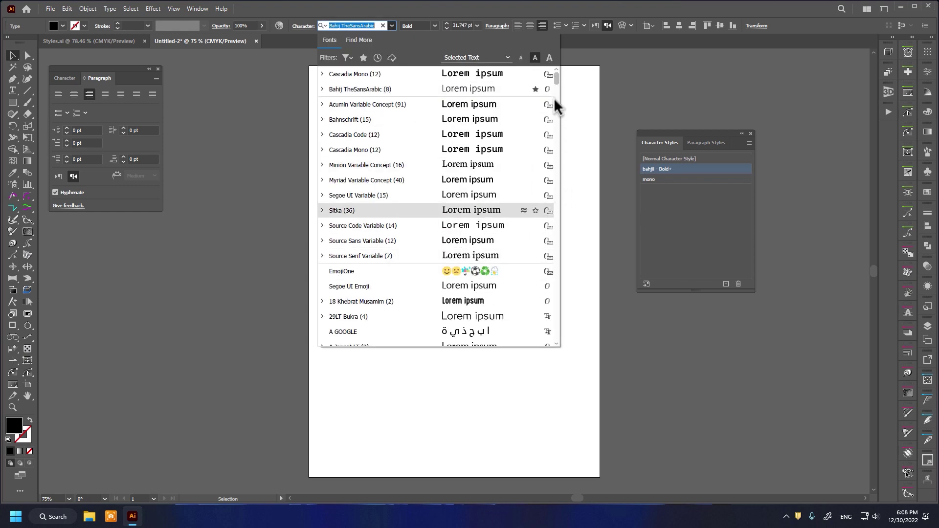
pyautogui.scroll(-5, 555, 105)
pyautogui.click(494, 236)
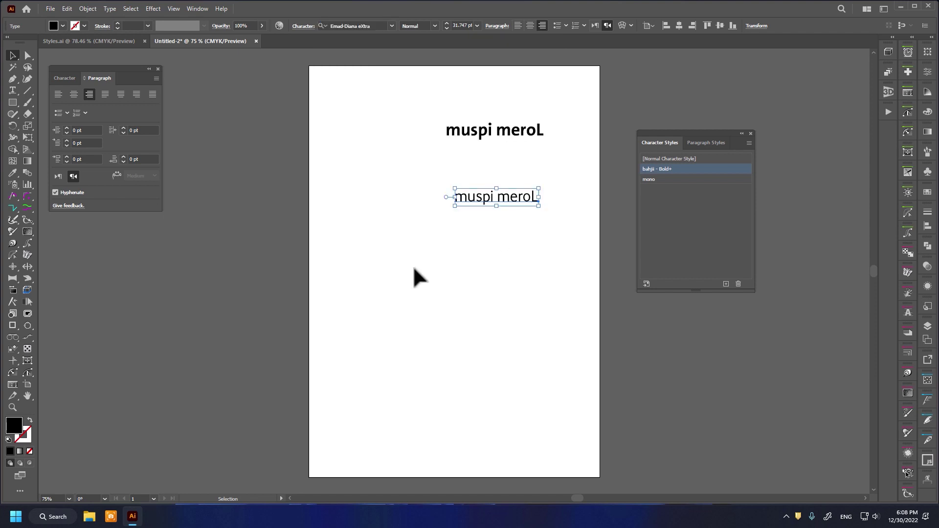
pyautogui.moveTo(454, 197); pyautogui.dragTo(391, 201)
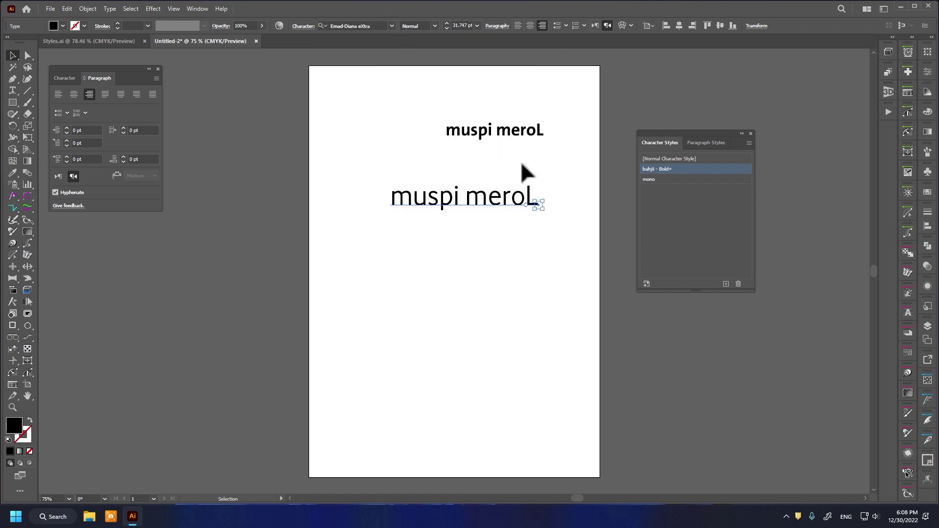
pyautogui.click(650, 179)
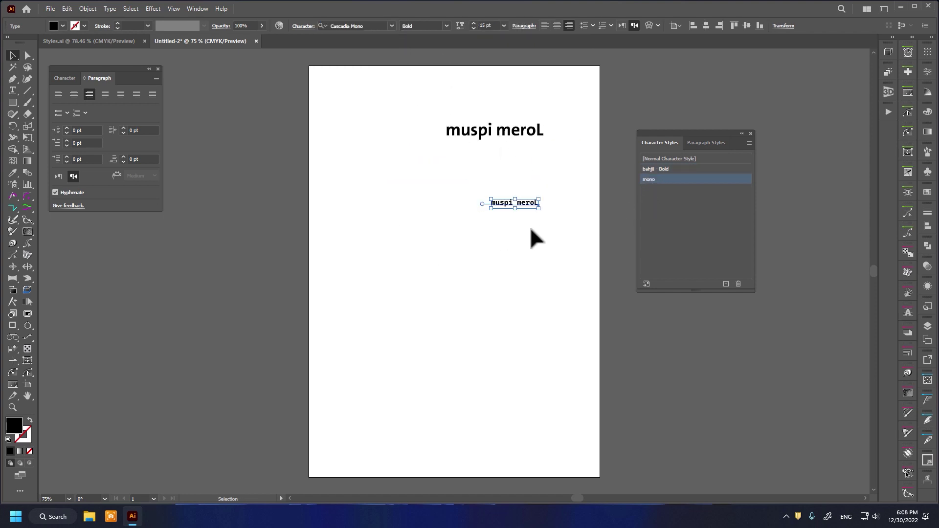
pyautogui.moveTo(490, 203); pyautogui.dragTo(415, 255)
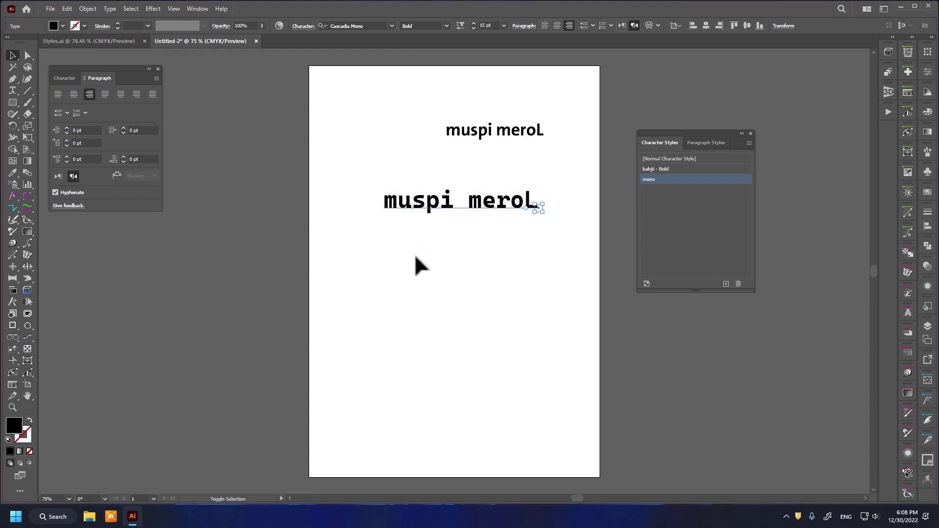
pyautogui.click(443, 267)
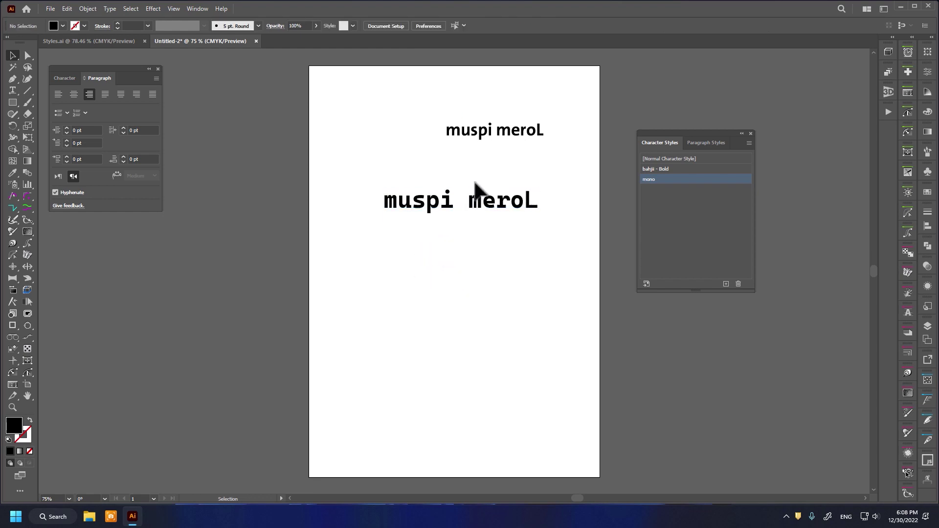